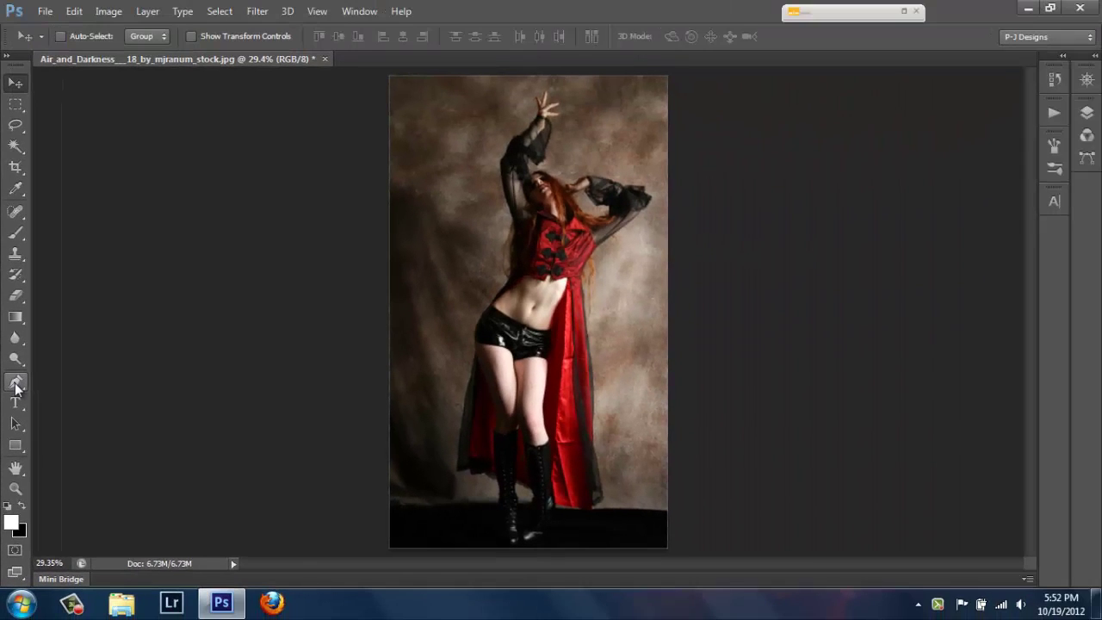
Step: Activate the Pen tool in Path mode for tracing the dancer's outline
{"action": "left_click", "coordinate": [16, 384]}
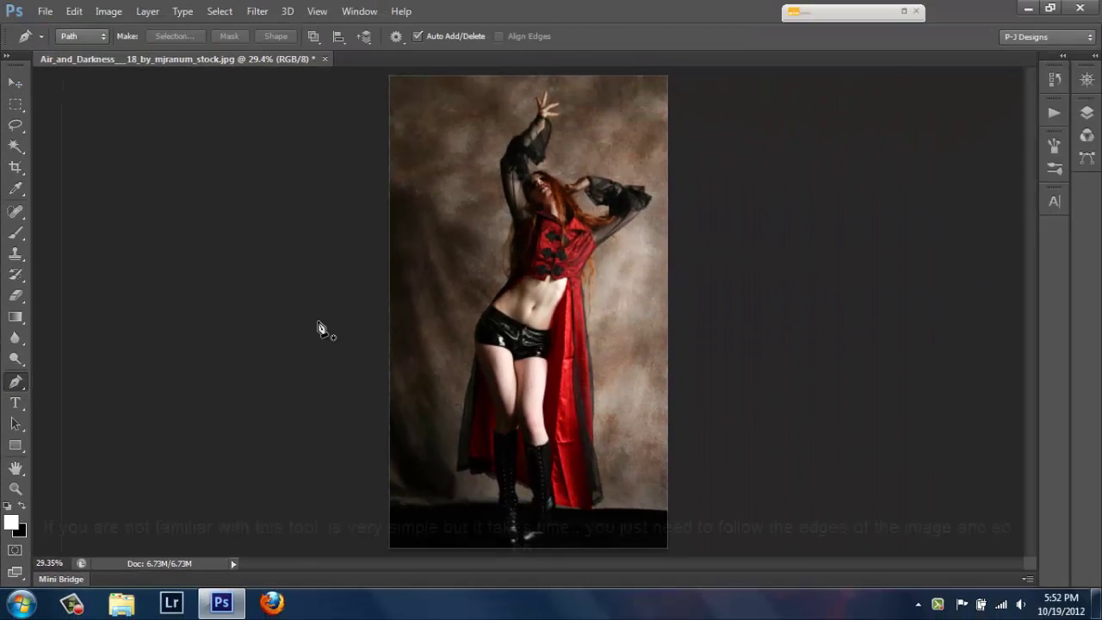
Step: Zoom to 200% and start the path along the shorts' left edge, curving it to fit
{"action": "scroll", "coordinate": [481, 291], "scroll_direction": "up", "scroll_amount": 1}
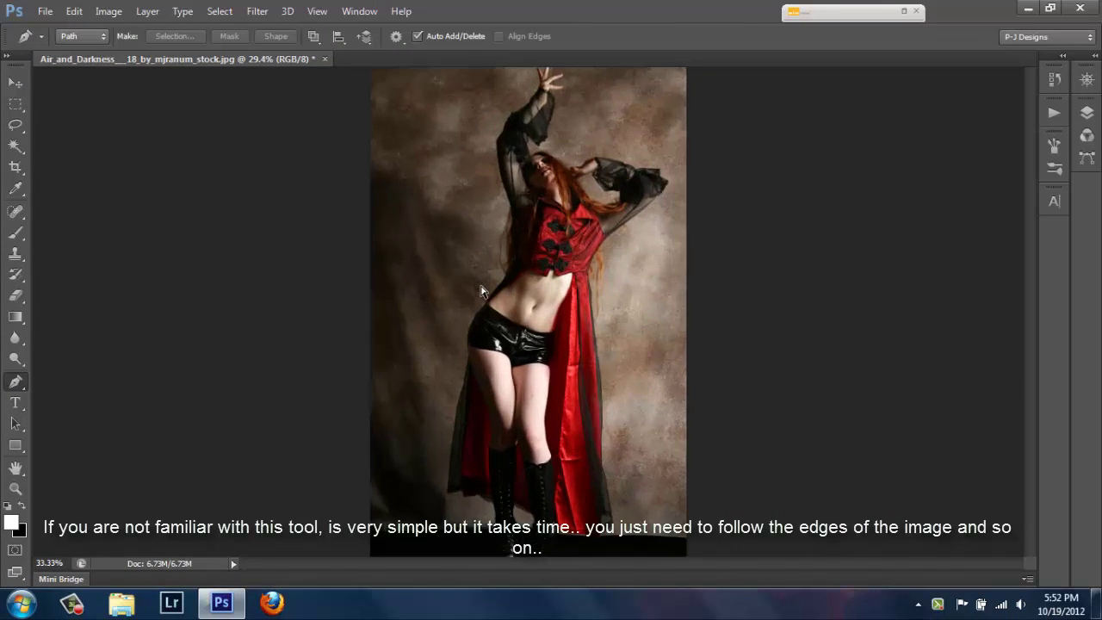
{"action": "scroll", "coordinate": [480, 291], "scroll_direction": "up", "scroll_amount": 1}
{"action": "scroll", "coordinate": [480, 291], "scroll_direction": "up", "scroll_amount": 1}
{"action": "scroll", "coordinate": [480, 291], "scroll_direction": "up", "scroll_amount": 1}
{"action": "scroll", "coordinate": [480, 290], "scroll_direction": "up", "scroll_amount": 1}
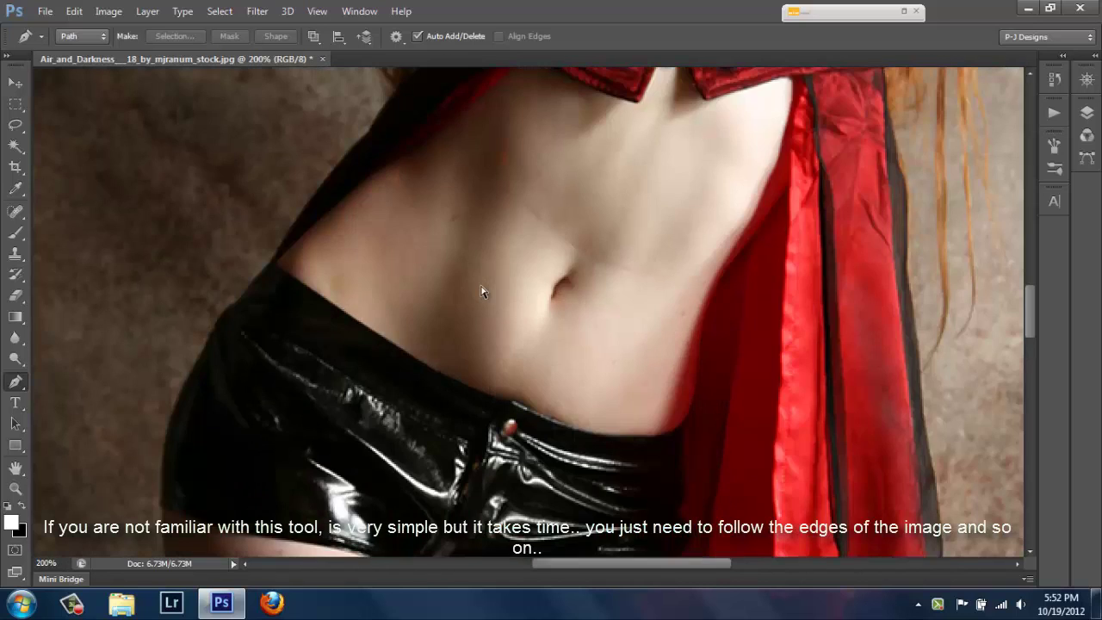
{"action": "left_click", "coordinate": [162, 491]}
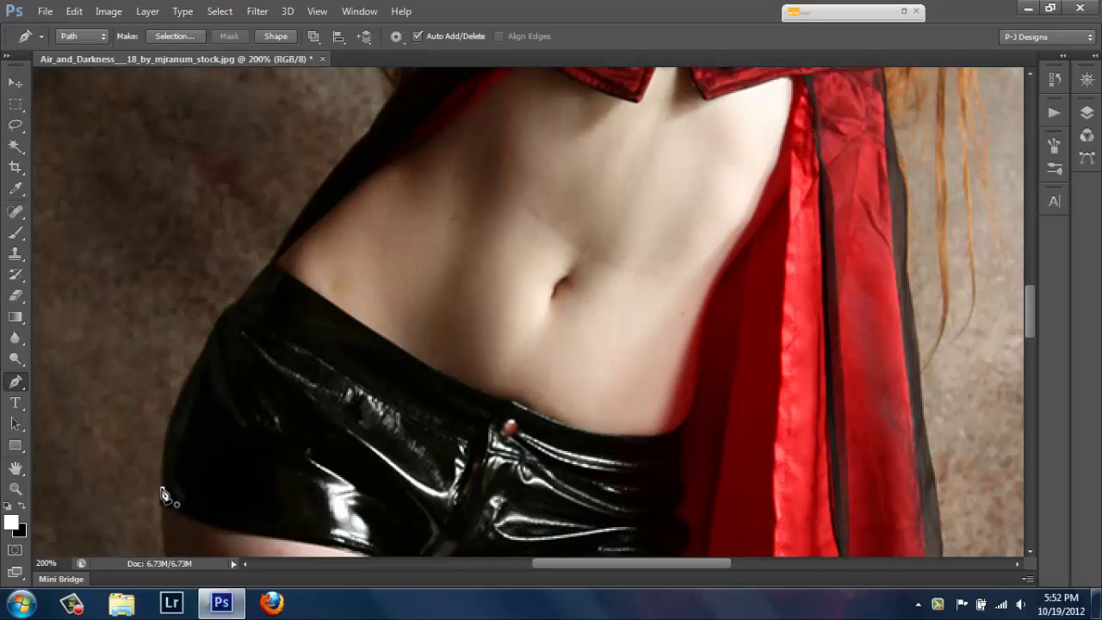
{"action": "left_click", "coordinate": [206, 349]}
{"action": "left_click_drag", "start_coordinate": [183, 425], "coordinate": [206, 377]}
{"action": "left_click", "coordinate": [216, 328]}
Step: Extend the path up the model's waist and along the side of the corset
{"action": "left_click", "coordinate": [237, 303]}
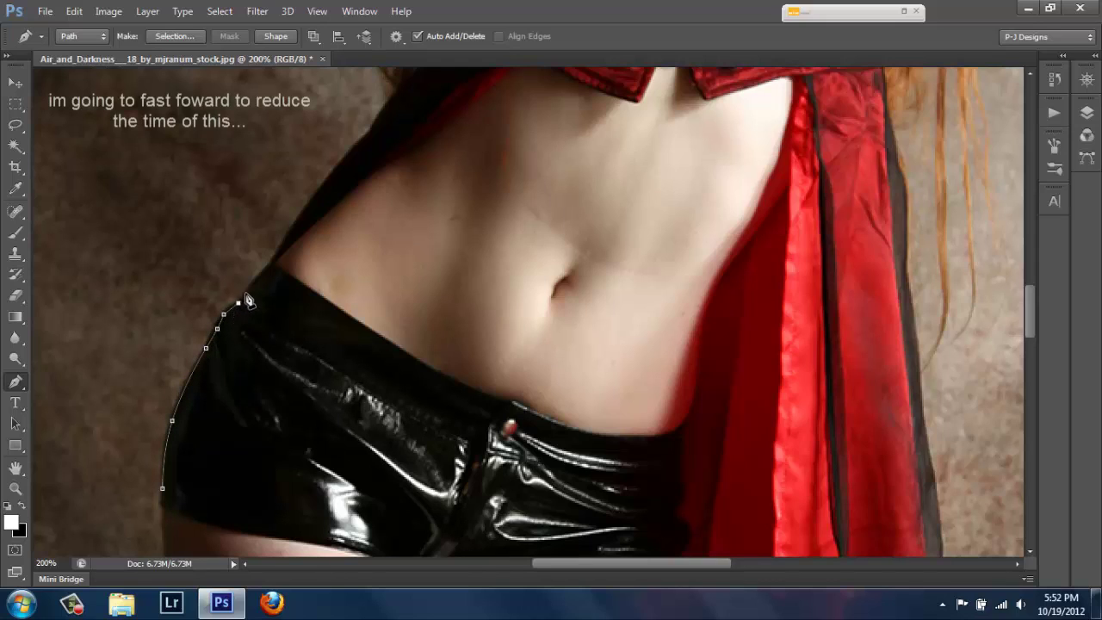
{"action": "left_click", "coordinate": [305, 209]}
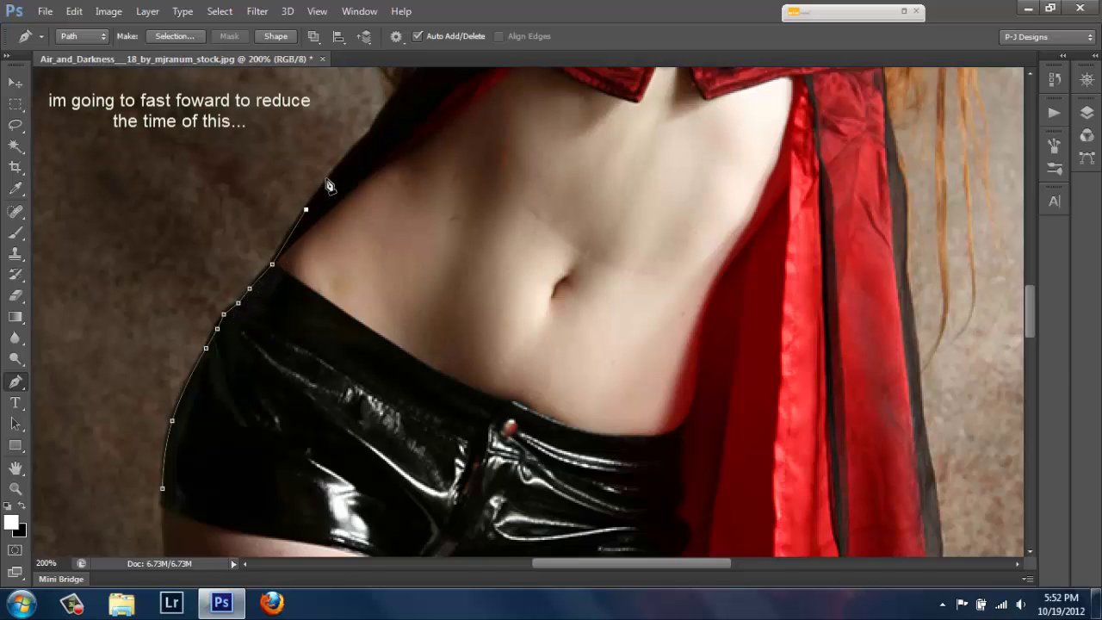
{"action": "left_click", "coordinate": [355, 143]}
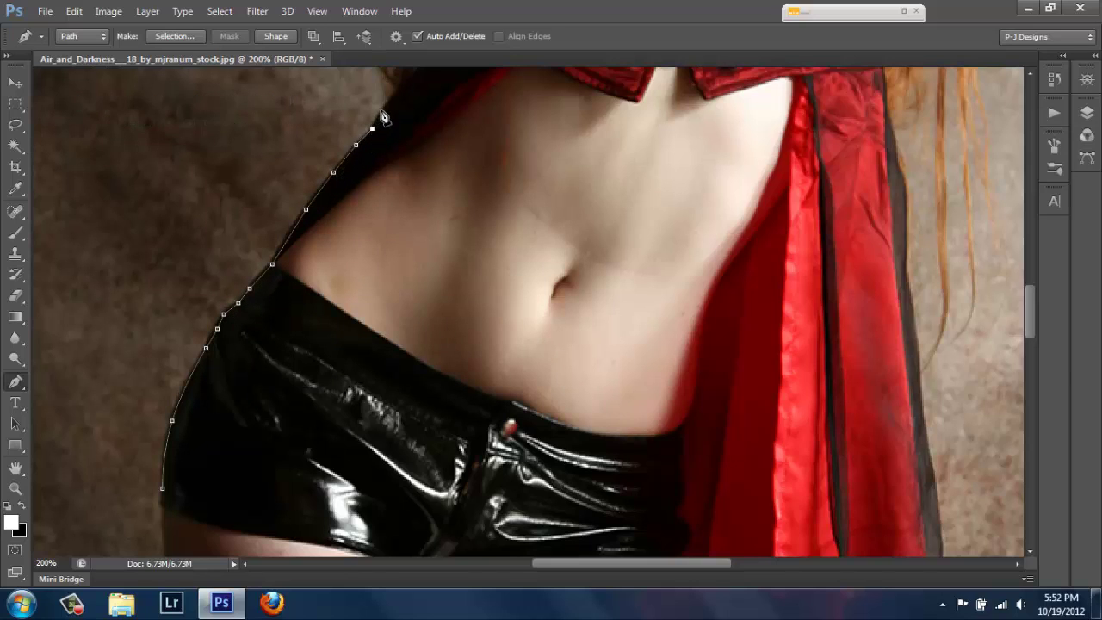
{"action": "scroll", "coordinate": [384, 114], "scroll_direction": "up", "scroll_amount": 5}
{"action": "scroll", "coordinate": [381, 356], "scroll_direction": "down", "scroll_amount": 1}
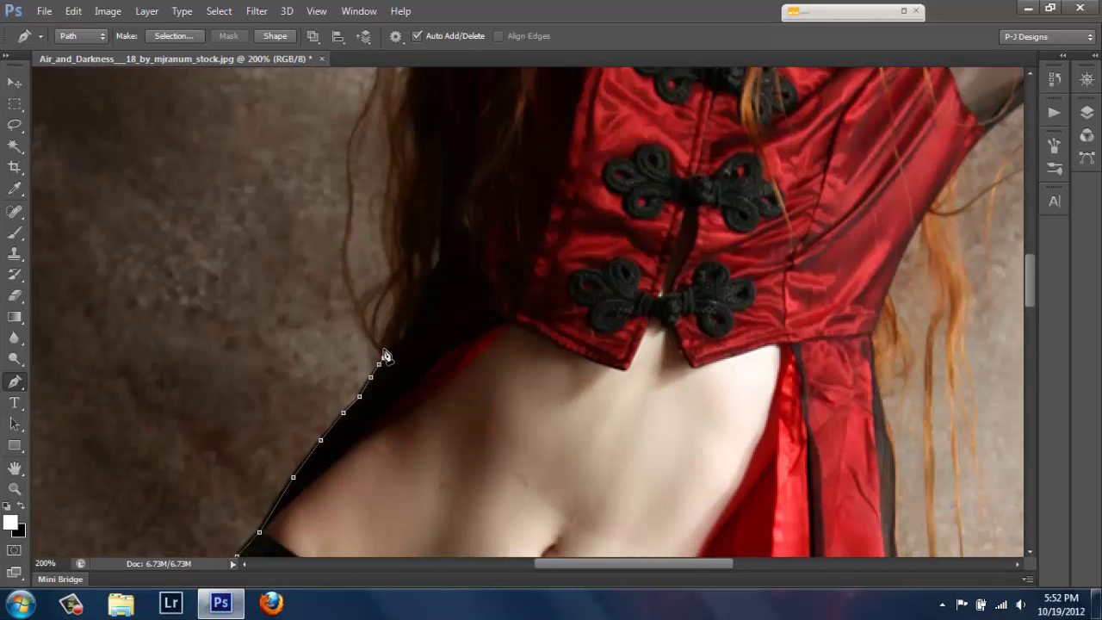
{"action": "left_click", "coordinate": [382, 344]}
{"action": "left_click", "coordinate": [386, 328]}
{"action": "left_click", "coordinate": [391, 277]}
Step: Continue the path upward alongside the model's hair
{"action": "left_click", "coordinate": [386, 206]}
{"action": "left_click", "coordinate": [391, 170]}
{"action": "left_click", "coordinate": [384, 132]}
{"action": "scroll", "coordinate": [382, 119], "scroll_direction": "up", "scroll_amount": 5}
{"action": "left_click", "coordinate": [387, 393]}
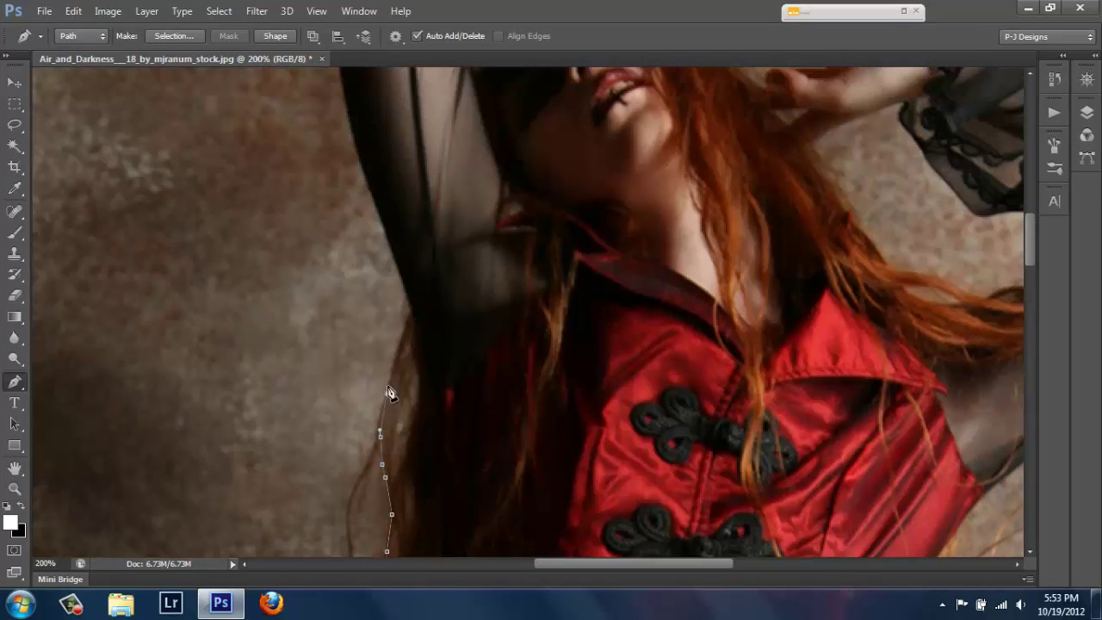
{"action": "left_click", "coordinate": [408, 318]}
{"action": "scroll", "coordinate": [412, 310], "scroll_direction": "up", "scroll_amount": 3}
Step: Trace the path up along the raised arm
{"action": "left_click", "coordinate": [325, 134]}
{"action": "left_click", "coordinate": [328, 233]}
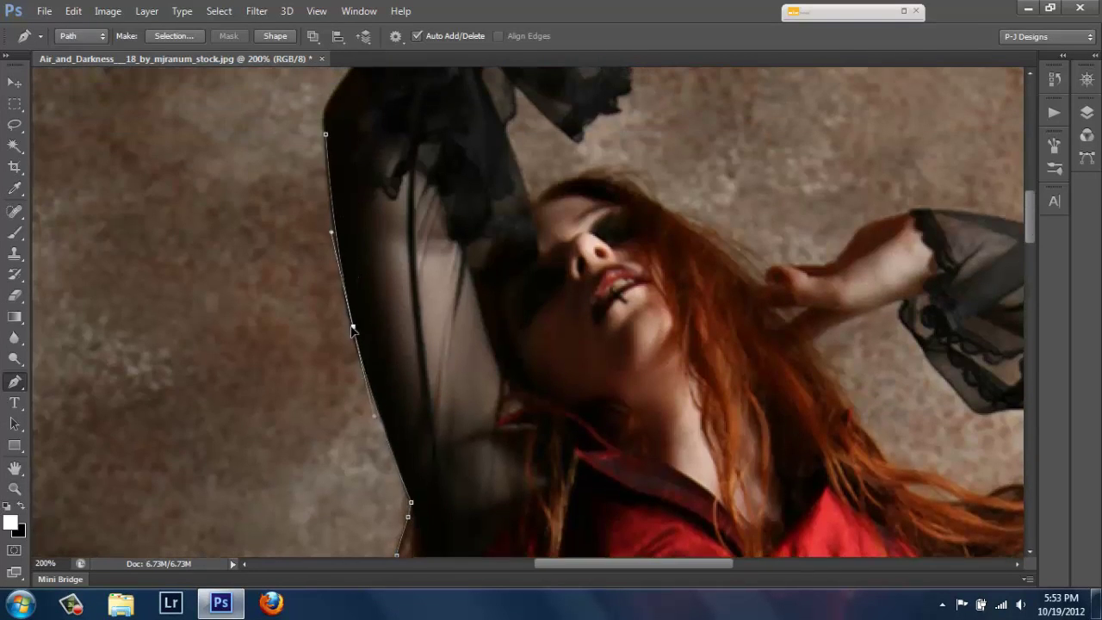
{"action": "left_click", "coordinate": [349, 327]}
{"action": "left_click", "coordinate": [368, 397]}
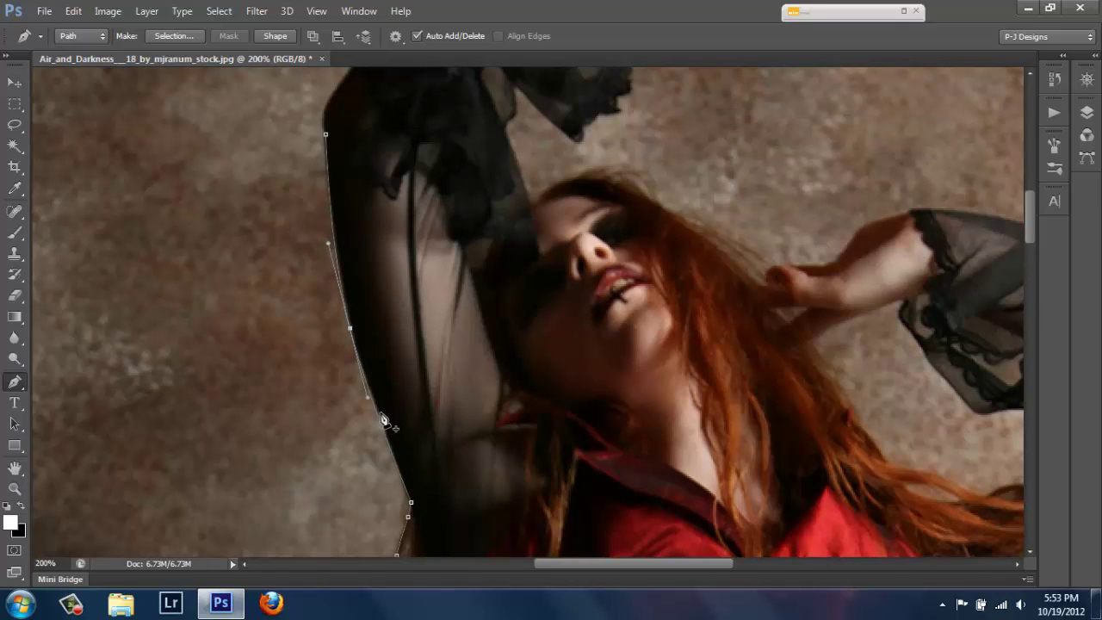
Step: Trace the sleeve's left edge to the wrist, then zoom in and outline the raised fingers
{"action": "scroll", "coordinate": [321, 519], "scroll_direction": "up", "scroll_amount": 5}
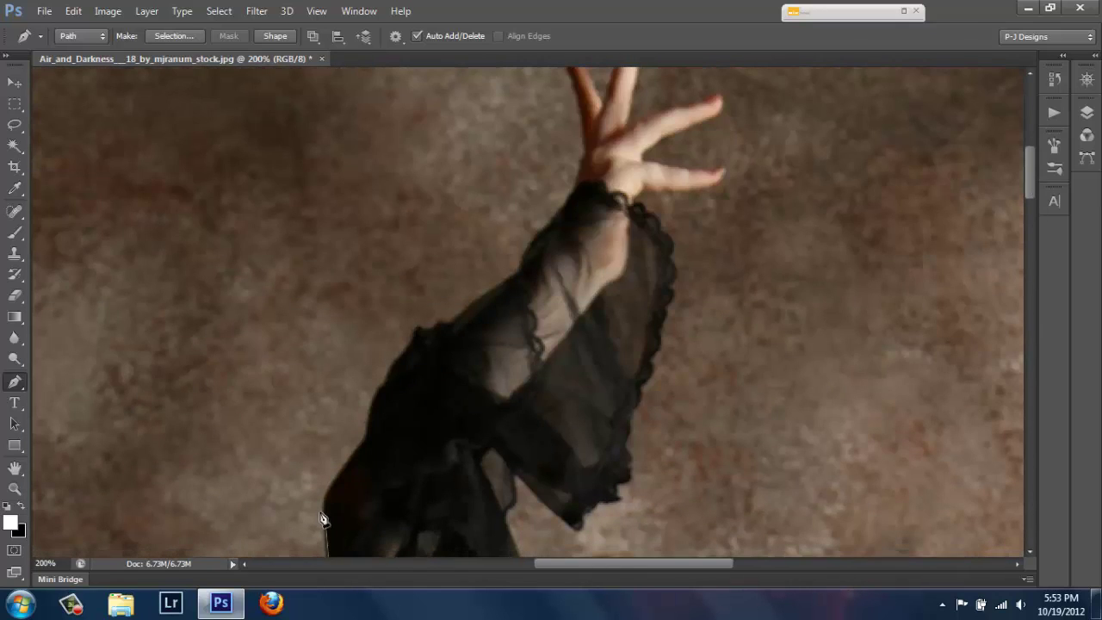
{"action": "mouse_move", "coordinate": [321, 519]}
{"action": "left_mouse_down"}
{"action": "mouse_move", "coordinate": [386, 386]}
{"action": "mouse_move", "coordinate": [527, 258]}
{"action": "mouse_move", "coordinate": [593, 145]}
{"action": "left_mouse_up"}
{"action": "scroll", "coordinate": [600, 348], "scroll_direction": "up", "scroll_amount": 3}
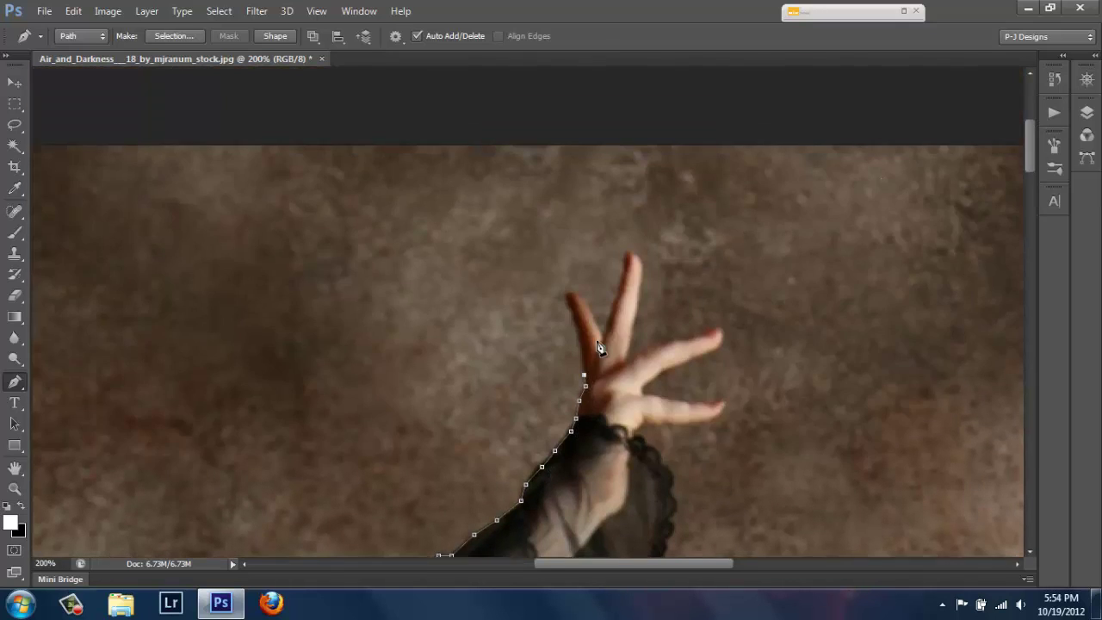
{"action": "key", "text": "ctrl+plus"}
{"action": "mouse_move", "coordinate": [600, 348]}
{"action": "left_mouse_down"}
{"action": "mouse_move", "coordinate": [611, 356]}
{"action": "mouse_move", "coordinate": [590, 286]}
{"action": "mouse_move", "coordinate": [635, 331]}
{"action": "mouse_move", "coordinate": [659, 301]}
{"action": "mouse_move", "coordinate": [679, 233]}
{"action": "mouse_move", "coordinate": [699, 261]}
{"action": "left_mouse_up"}
{"action": "mouse_move", "coordinate": [686, 343]}
{"action": "left_mouse_down"}
{"action": "mouse_move", "coordinate": [714, 376]}
{"action": "mouse_move", "coordinate": [818, 354]}
{"action": "left_mouse_up"}
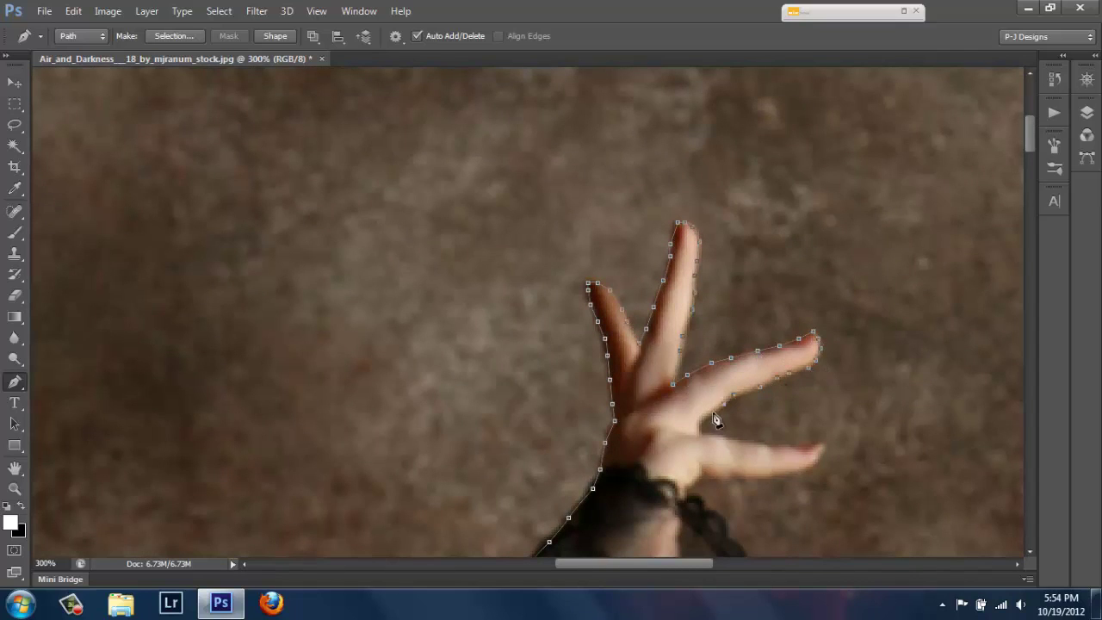
{"action": "mouse_move", "coordinate": [714, 420]}
{"action": "left_mouse_down"}
{"action": "mouse_move", "coordinate": [735, 445]}
{"action": "mouse_move", "coordinate": [819, 457]}
{"action": "mouse_move", "coordinate": [795, 477]}
{"action": "mouse_move", "coordinate": [723, 488]}
{"action": "left_mouse_up"}
Step: Zoom back out and trace down the sleeve's right edge to its lower edge
{"action": "key", "text": "ctrl+minus"}
{"action": "scroll", "coordinate": [823, 195], "scroll_direction": "down", "scroll_amount": 5}
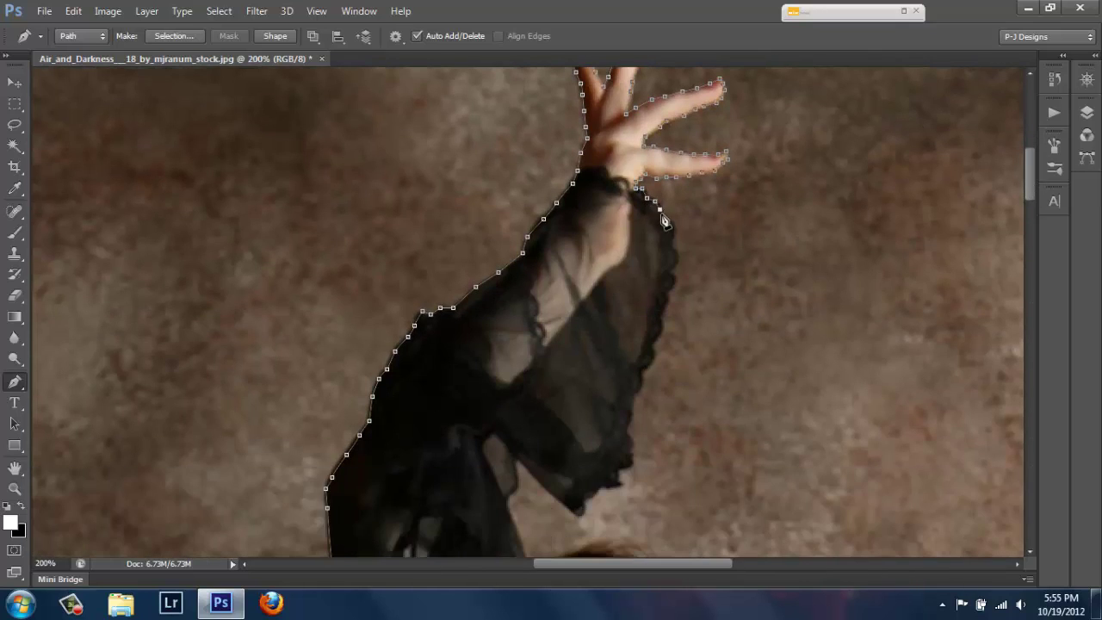
{"action": "mouse_move", "coordinate": [674, 254]}
{"action": "left_mouse_down"}
{"action": "mouse_move", "coordinate": [674, 290]}
{"action": "mouse_move", "coordinate": [632, 417]}
{"action": "mouse_move", "coordinate": [637, 469]}
{"action": "mouse_move", "coordinate": [587, 513]}
{"action": "left_mouse_up"}
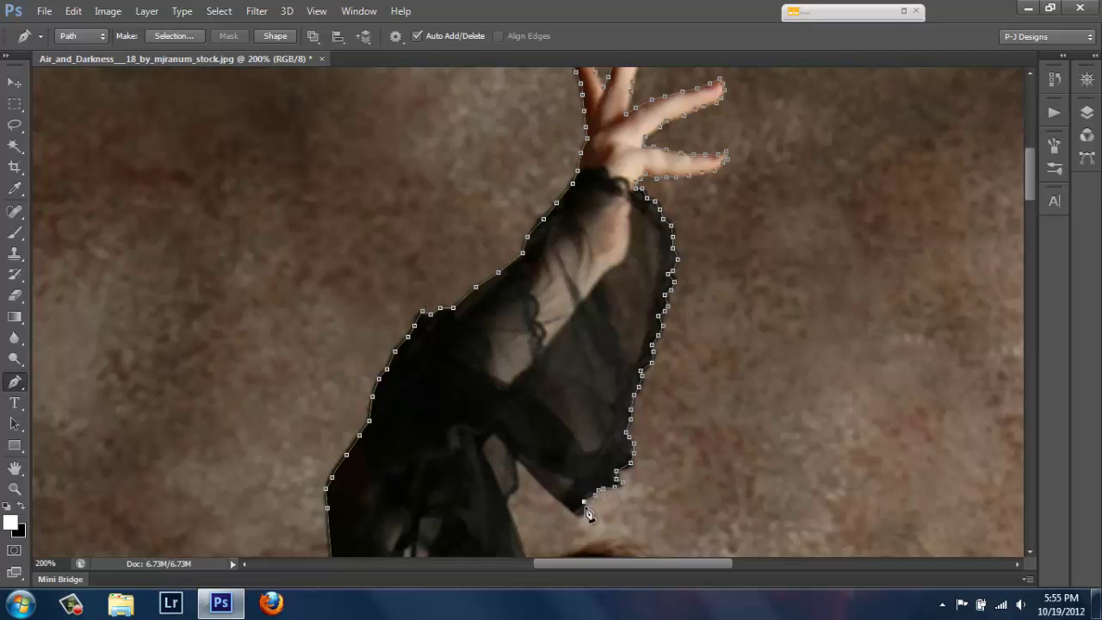
{"action": "left_click", "coordinate": [516, 465]}
{"action": "left_click", "coordinate": [508, 505]}
{"action": "scroll", "coordinate": [508, 504], "scroll_direction": "down", "scroll_amount": 5}
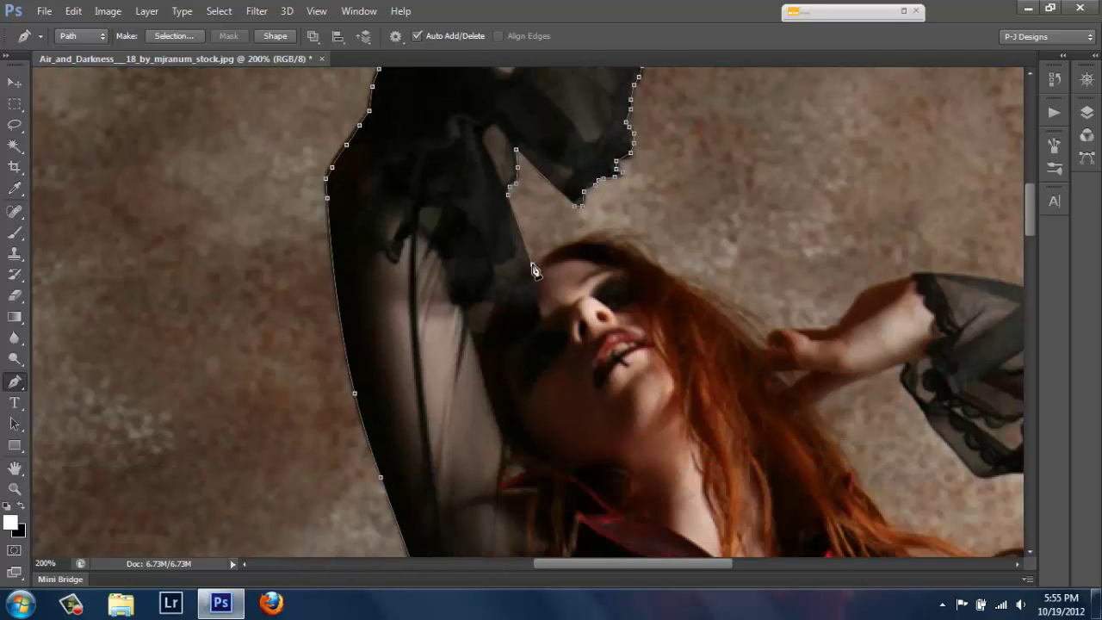
Step: Carry the path over the top of the hair and along the top of the hand
{"action": "mouse_move", "coordinate": [517, 225]}
{"action": "left_mouse_down"}
{"action": "mouse_move", "coordinate": [568, 252]}
{"action": "mouse_move", "coordinate": [615, 254]}
{"action": "mouse_move", "coordinate": [769, 355]}
{"action": "left_mouse_up"}
{"action": "left_click", "coordinate": [784, 329]}
{"action": "left_click", "coordinate": [855, 297]}
{"action": "left_click", "coordinate": [886, 283]}
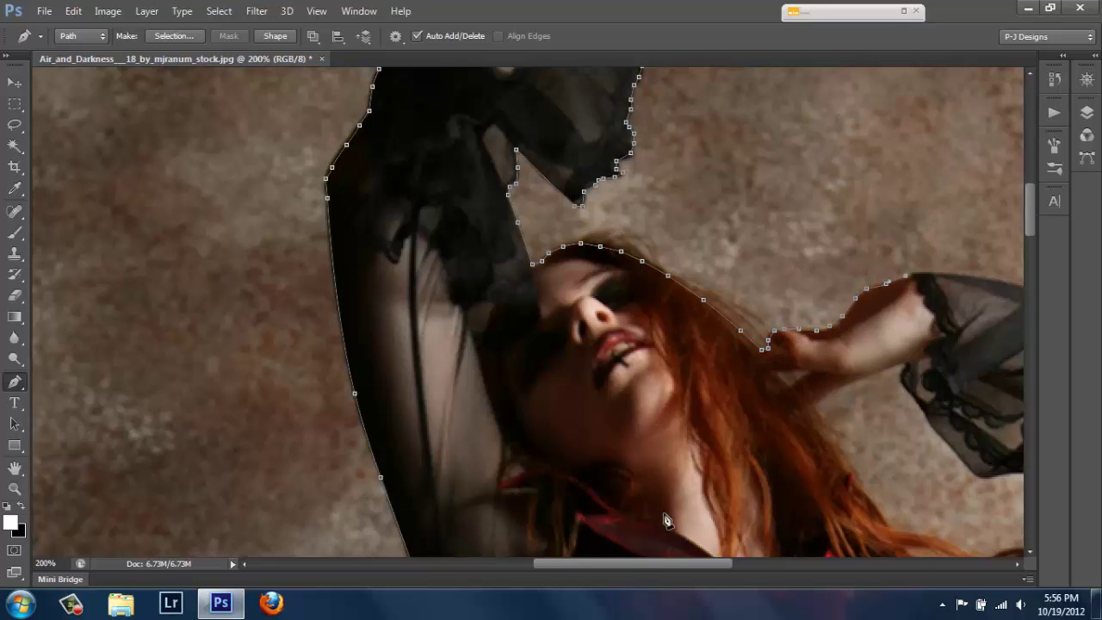
{"action": "left_click_drag", "start_coordinate": [628, 564], "coordinate": [757, 564]}
Step: Zoom in on the other sleeve and curve the path along its top edge
{"action": "key", "text": "ctrl+plus"}
{"action": "left_click_drag", "start_coordinate": [687, 295], "coordinate": [775, 323]}
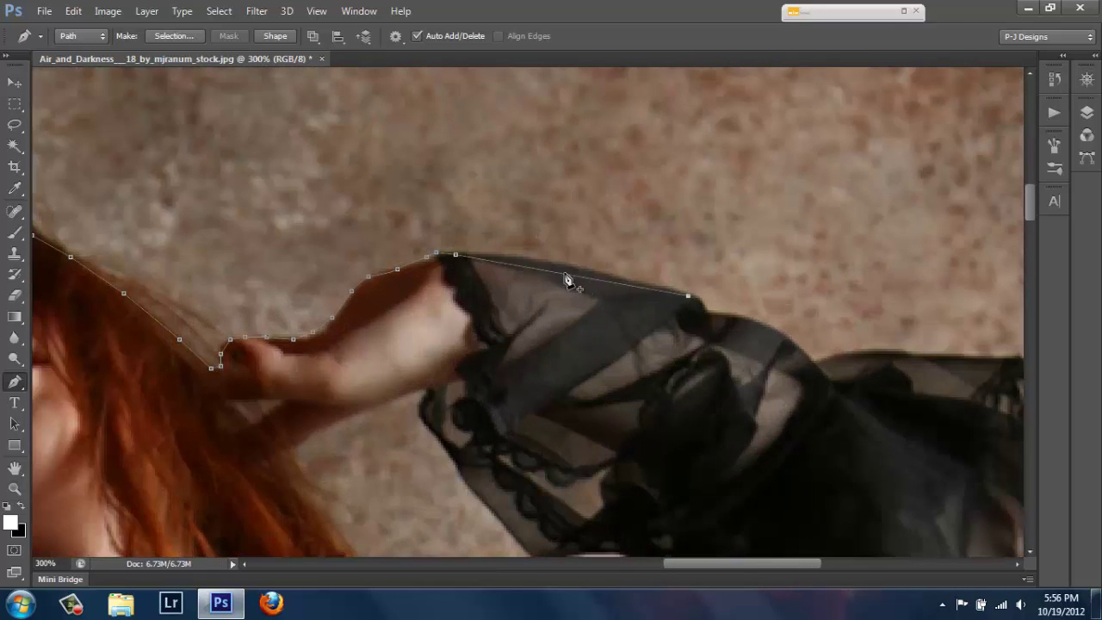
{"action": "left_click", "coordinate": [704, 309]}
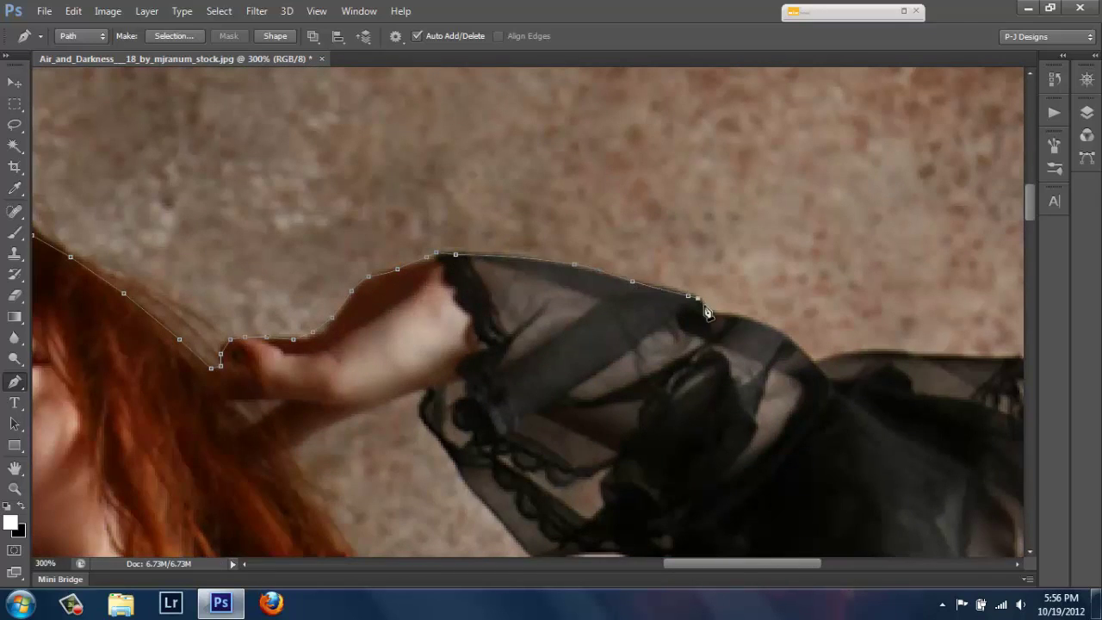
{"action": "left_click", "coordinate": [769, 327]}
{"action": "left_click", "coordinate": [817, 363]}
{"action": "left_click_drag", "start_coordinate": [846, 359], "coordinate": [447, 359]}
Step: Finish anchoring along the second sleeve's ruffled edge out to its outer tip
{"action": "left_click", "coordinate": [443, 354]}
{"action": "left_click", "coordinate": [471, 354]}
{"action": "left_click", "coordinate": [509, 353]}
{"action": "left_click", "coordinate": [584, 354]}
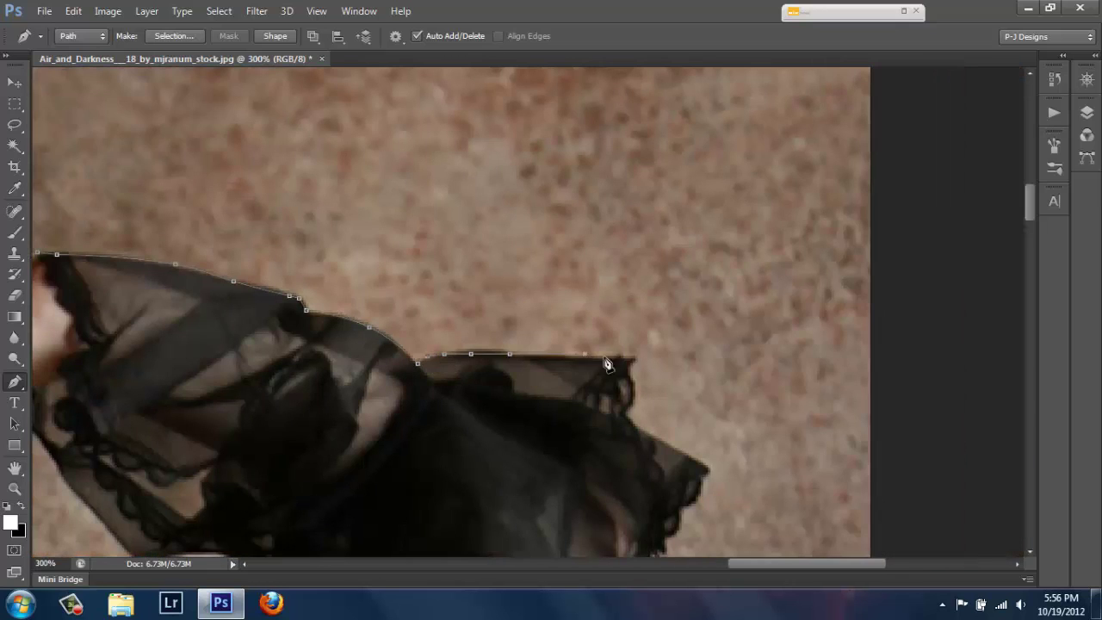
{"action": "left_click_drag", "start_coordinate": [623, 412], "coordinate": [602, 428]}
{"action": "left_click", "coordinate": [705, 469]}
{"action": "scroll", "coordinate": [904, 398], "scroll_direction": "down", "scroll_amount": 5}
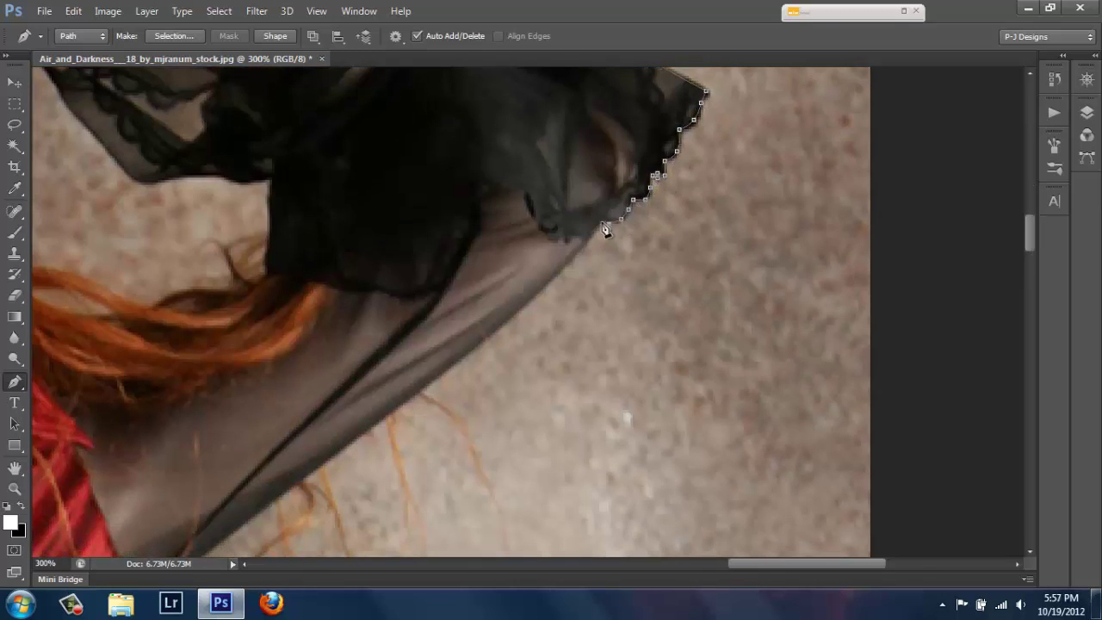
Step: Reshape the curved segment and add anchors down the dress edge
{"action": "left_click_drag", "start_coordinate": [1030, 232], "coordinate": [1030, 240]}
{"action": "left_click_drag", "start_coordinate": [149, 481], "coordinate": [426, 271]}
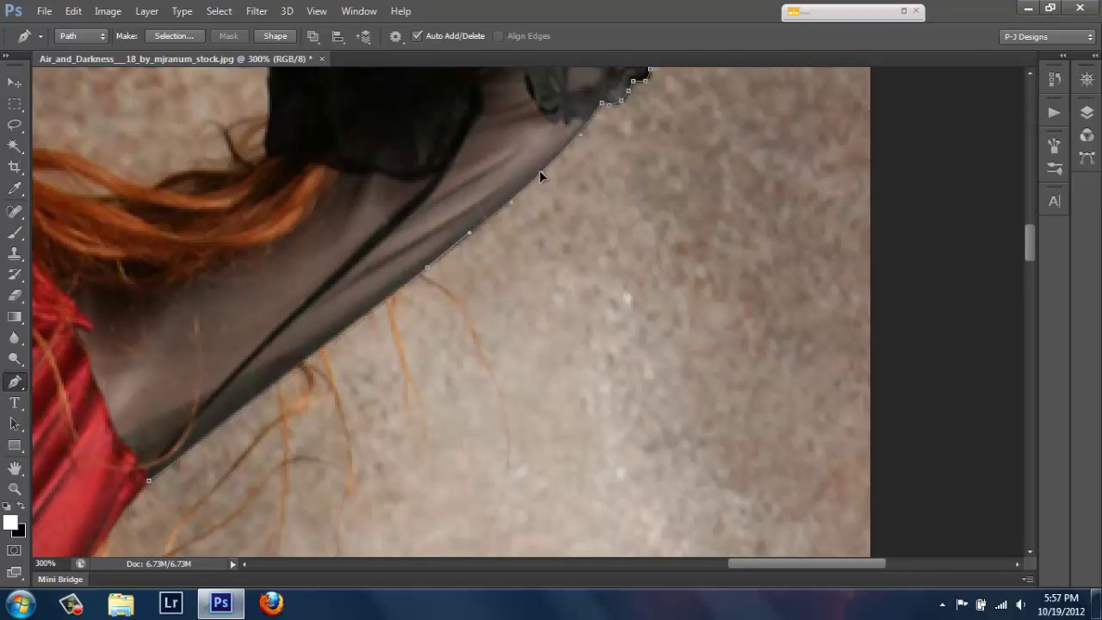
{"action": "left_click_drag", "start_coordinate": [539, 172], "coordinate": [297, 363]}
{"action": "left_click_drag", "start_coordinate": [1030, 262], "coordinate": [1028, 275]}
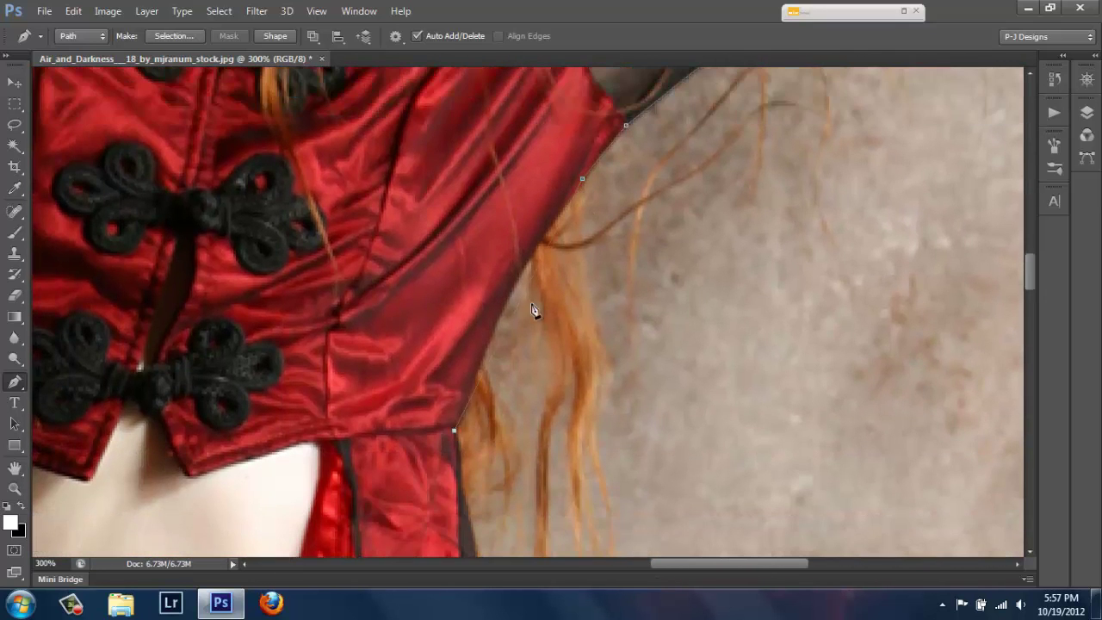
{"action": "left_click_drag", "start_coordinate": [534, 309], "coordinate": [511, 293]}
{"action": "scroll", "coordinate": [464, 412], "scroll_direction": "down", "scroll_amount": 5}
{"action": "left_click", "coordinate": [495, 298]}
{"action": "left_click", "coordinate": [497, 393]}
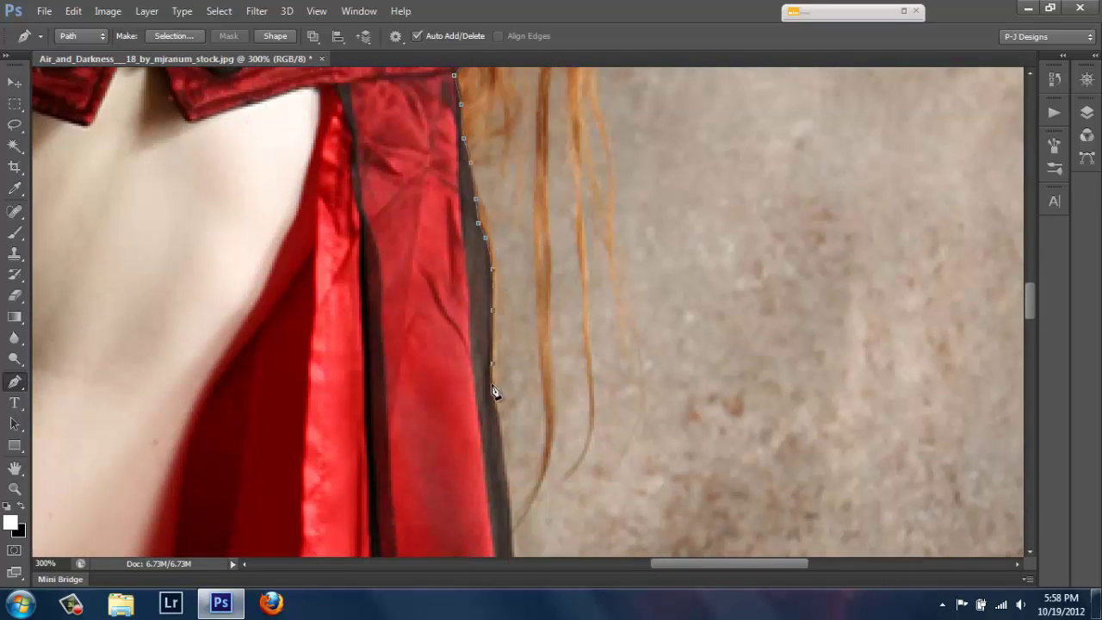
{"action": "left_click", "coordinate": [508, 500]}
{"action": "left_click", "coordinate": [515, 551]}
{"action": "scroll", "coordinate": [516, 551], "scroll_direction": "down", "scroll_amount": 5}
{"action": "left_click", "coordinate": [533, 324]}
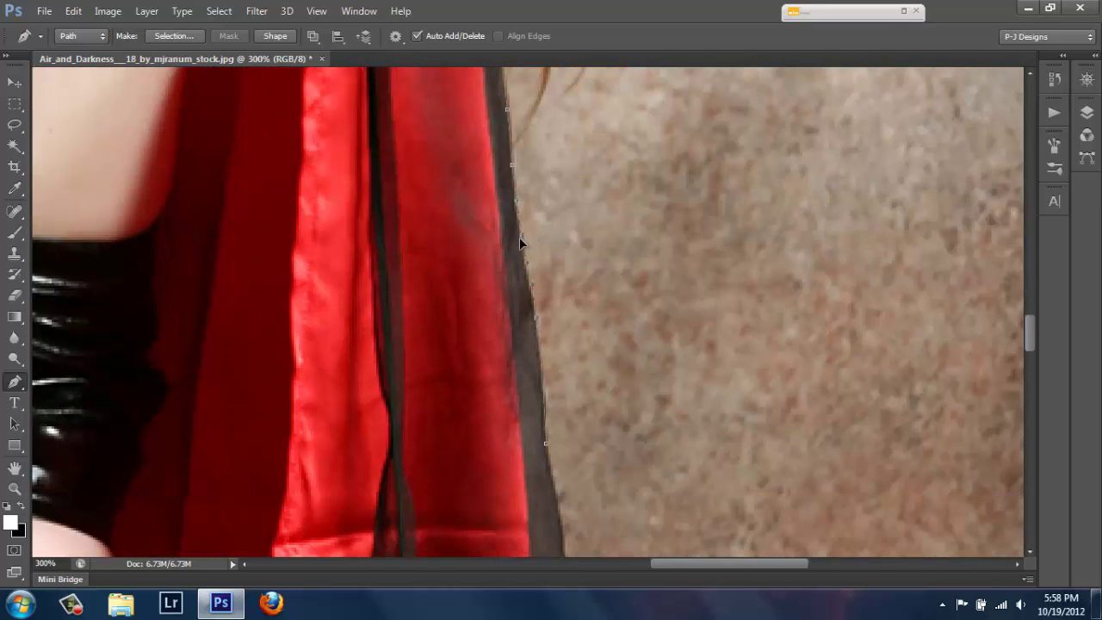
{"action": "scroll", "coordinate": [589, 421], "scroll_direction": "down", "scroll_amount": 4}
Step: Extend the path down the cape's edge, including its sheer section
{"action": "left_click", "coordinate": [577, 467]}
{"action": "left_click", "coordinate": [560, 265]}
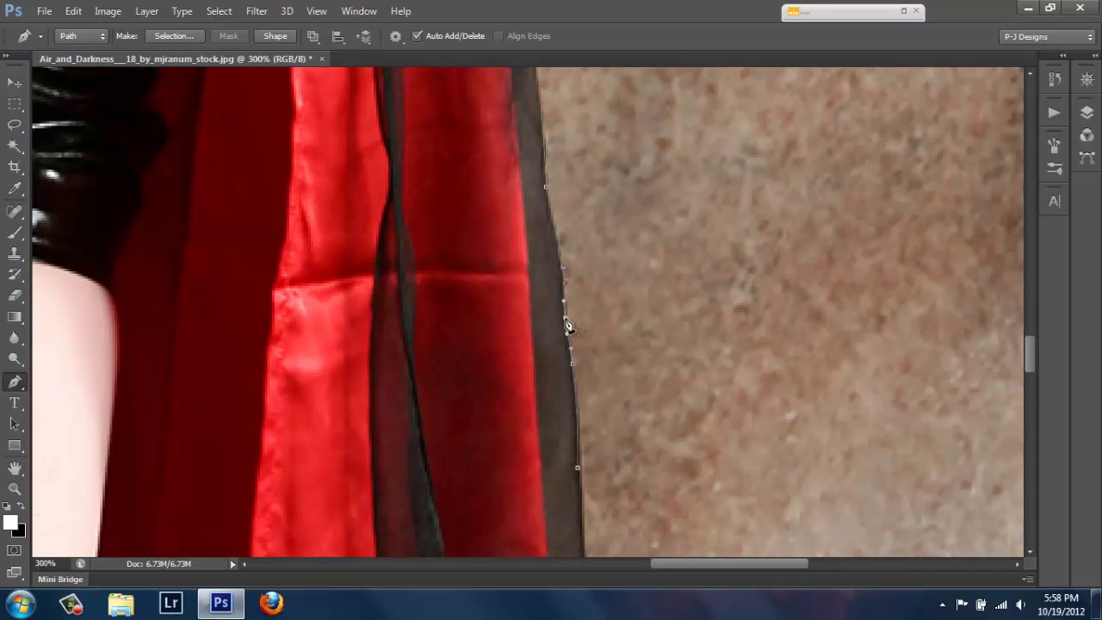
{"action": "scroll", "coordinate": [571, 327], "scroll_direction": "down", "scroll_amount": 5}
{"action": "left_click", "coordinate": [588, 517]}
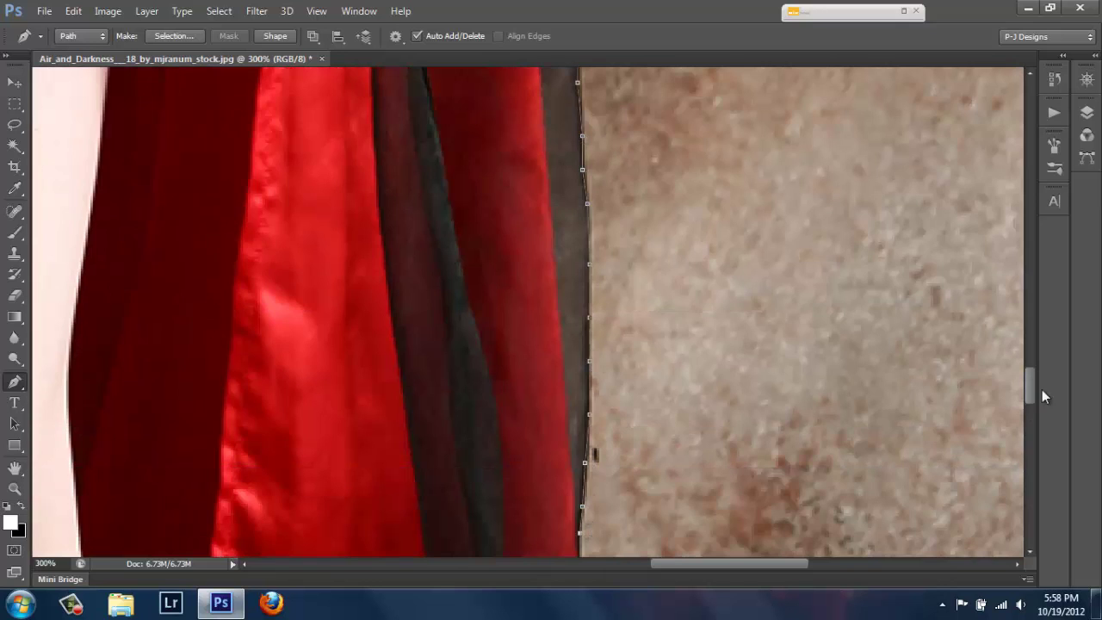
{"action": "scroll", "coordinate": [593, 516], "scroll_direction": "down", "scroll_amount": 3}
{"action": "left_click", "coordinate": [589, 448]}
{"action": "scroll", "coordinate": [594, 482], "scroll_direction": "down", "scroll_amount": 3}
{"action": "scroll", "coordinate": [637, 516], "scroll_direction": "down", "scroll_amount": 3}
{"action": "left_click", "coordinate": [674, 541]}
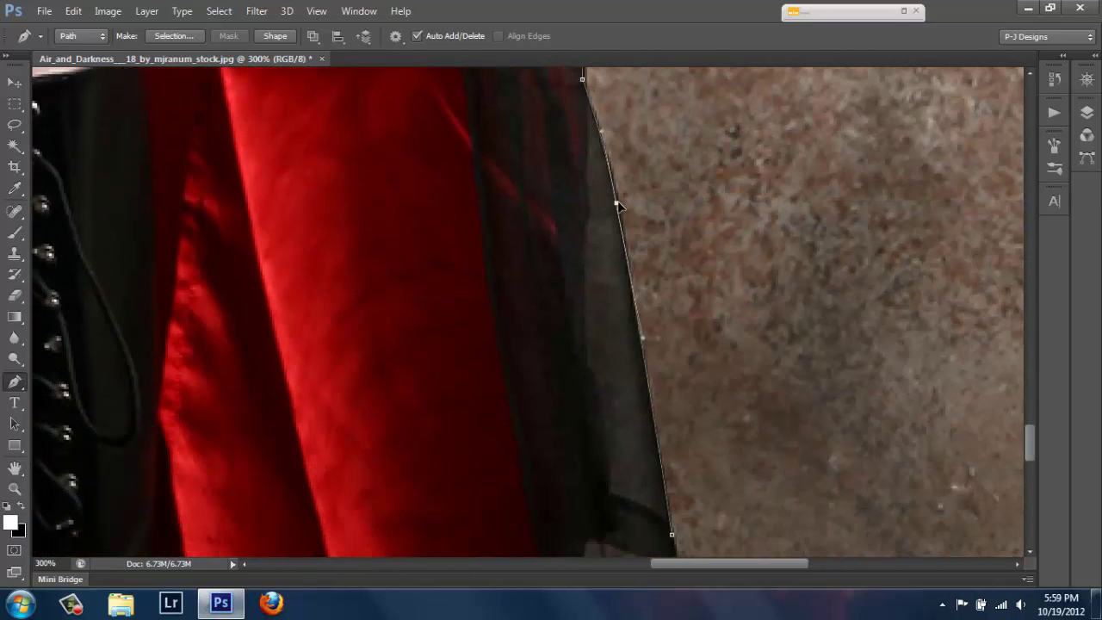
{"action": "scroll", "coordinate": [637, 207], "scroll_direction": "down", "scroll_amount": 4}
{"action": "left_click", "coordinate": [683, 204]}
{"action": "left_click", "coordinate": [686, 235]}
{"action": "left_click", "coordinate": [677, 259]}
{"action": "left_click", "coordinate": [662, 273]}
Step: Trace the path along the cape's lower hem
{"action": "left_click", "coordinate": [596, 312]}
{"action": "left_click", "coordinate": [570, 360]}
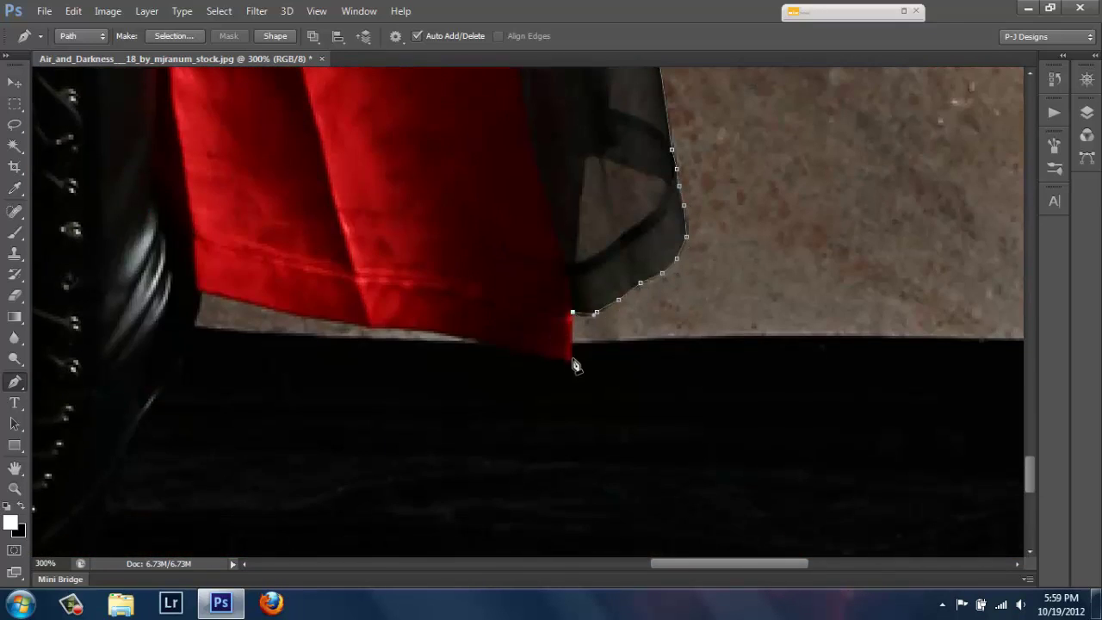
{"action": "left_click", "coordinate": [468, 341]}
{"action": "left_click", "coordinate": [388, 331]}
{"action": "left_click", "coordinate": [282, 314]}
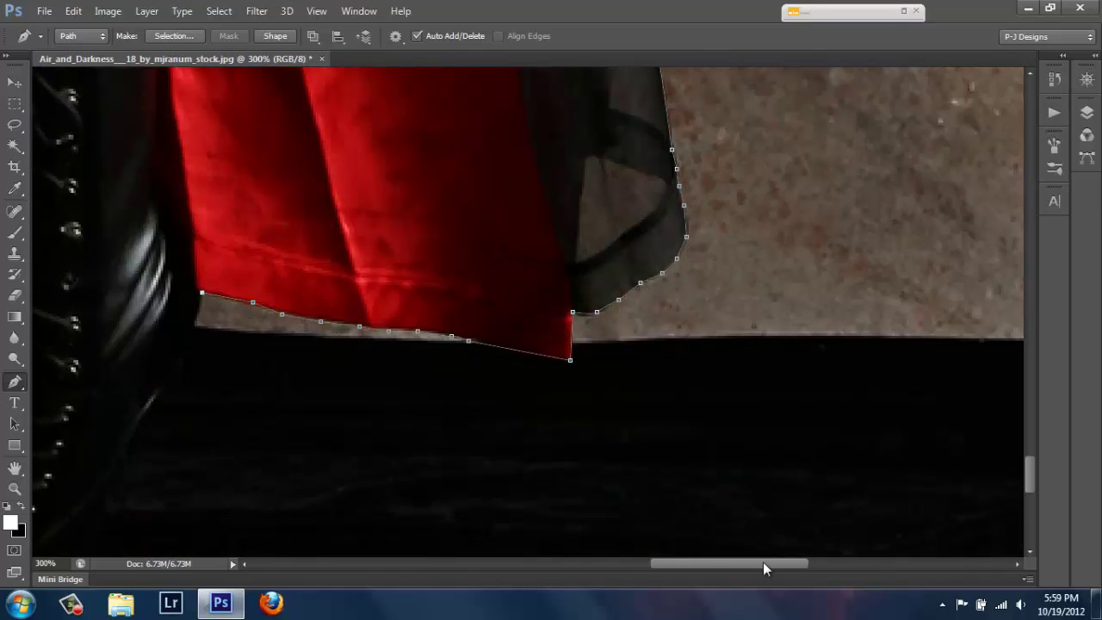
{"action": "left_click_drag", "start_coordinate": [762, 564], "coordinate": [689, 564]}
{"action": "scroll", "coordinate": [638, 152], "scroll_direction": "down", "scroll_amount": 2}
Step: Trace the path down the first boot's edge and along its sole
{"action": "left_click", "coordinate": [623, 211]}
{"action": "left_click", "coordinate": [588, 263]}
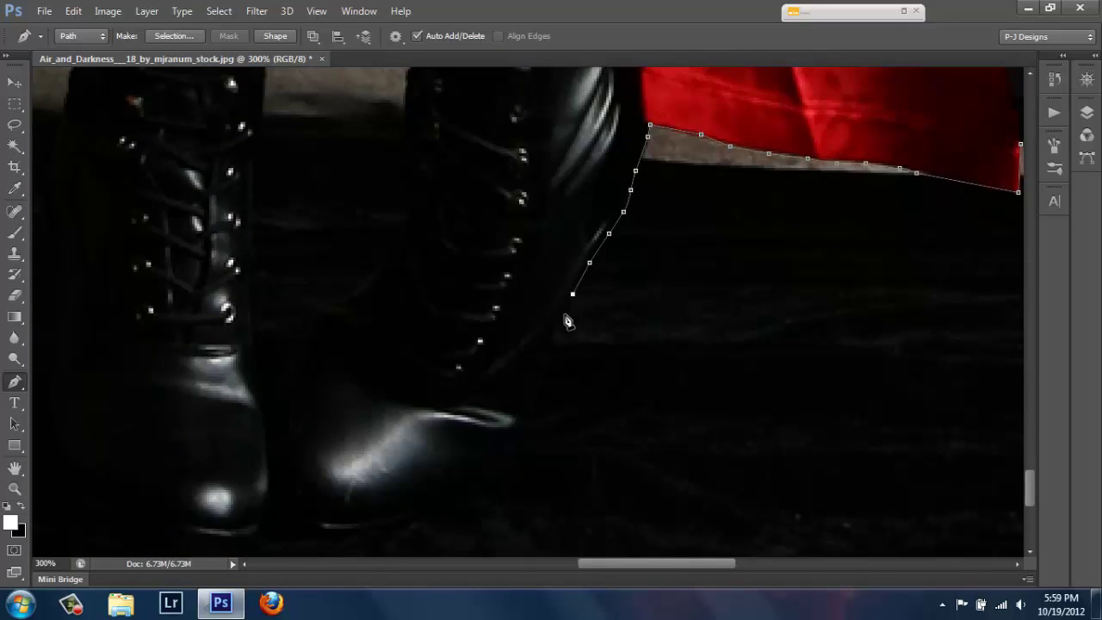
{"action": "left_click", "coordinate": [553, 337]}
{"action": "left_click", "coordinate": [519, 424]}
{"action": "left_click", "coordinate": [477, 482]}
{"action": "left_click", "coordinate": [388, 524]}
{"action": "left_click", "coordinate": [289, 512]}
{"action": "left_click", "coordinate": [267, 519]}
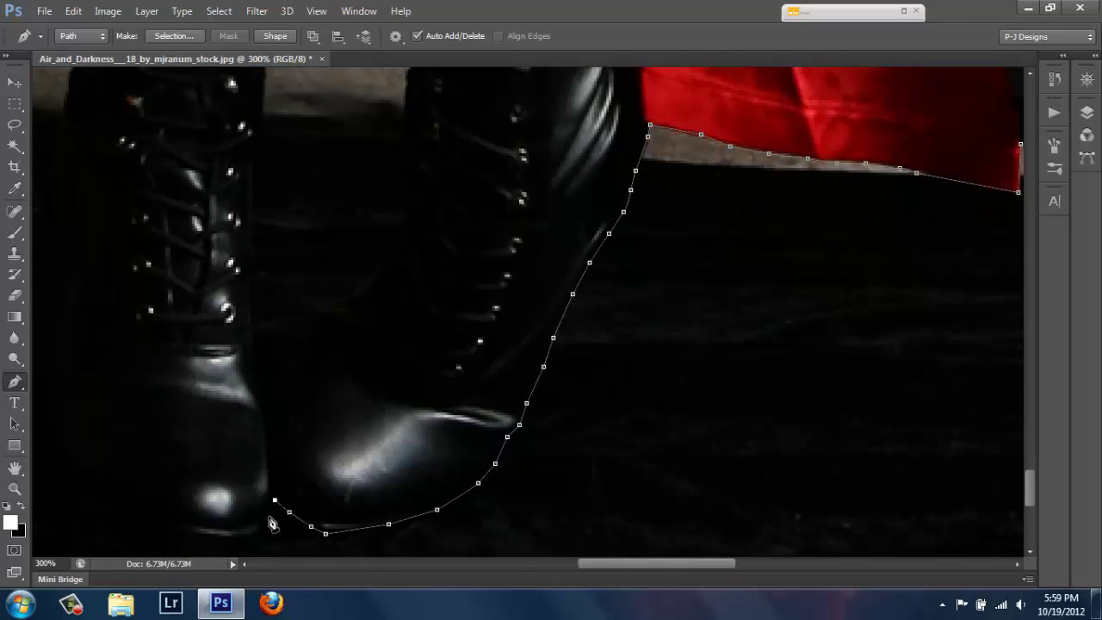
Step: Continue the path along the other boot's sole and up its left edge
{"action": "left_click_drag", "start_coordinate": [620, 564], "coordinate": [535, 592]}
{"action": "left_click", "coordinate": [773, 543]}
{"action": "left_click", "coordinate": [705, 537]}
{"action": "left_click", "coordinate": [657, 512]}
{"action": "left_click", "coordinate": [623, 484]}
{"action": "left_click", "coordinate": [582, 378]}
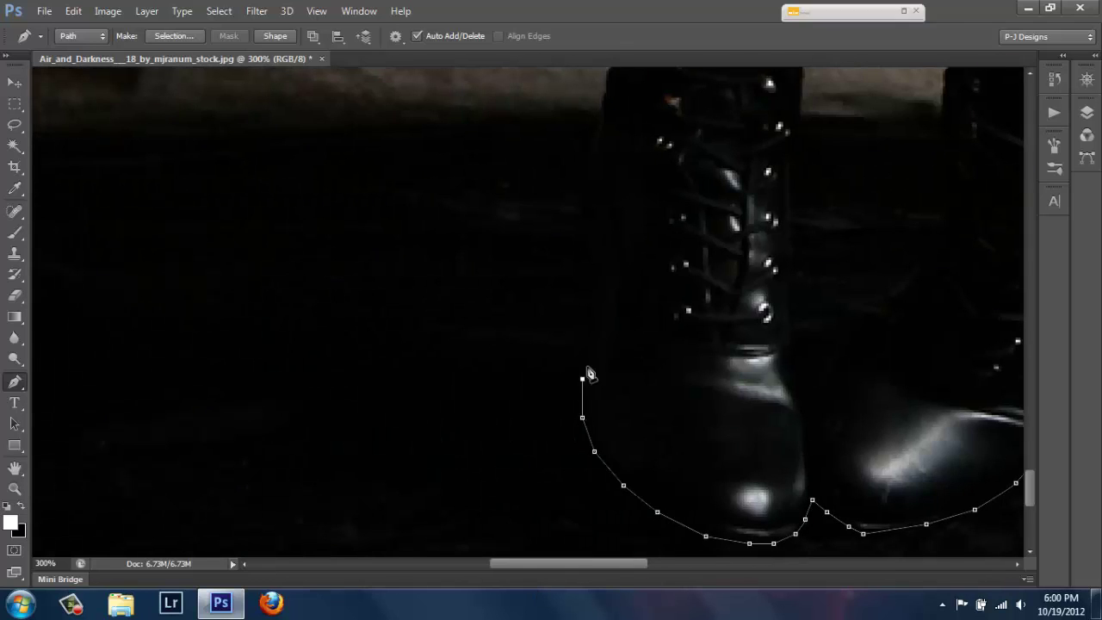
{"action": "left_click", "coordinate": [598, 300]}
{"action": "left_click", "coordinate": [589, 226]}
{"action": "left_click", "coordinate": [589, 137]}
{"action": "left_click", "coordinate": [599, 116]}
{"action": "scroll", "coordinate": [592, 145], "scroll_direction": "up", "scroll_amount": 5}
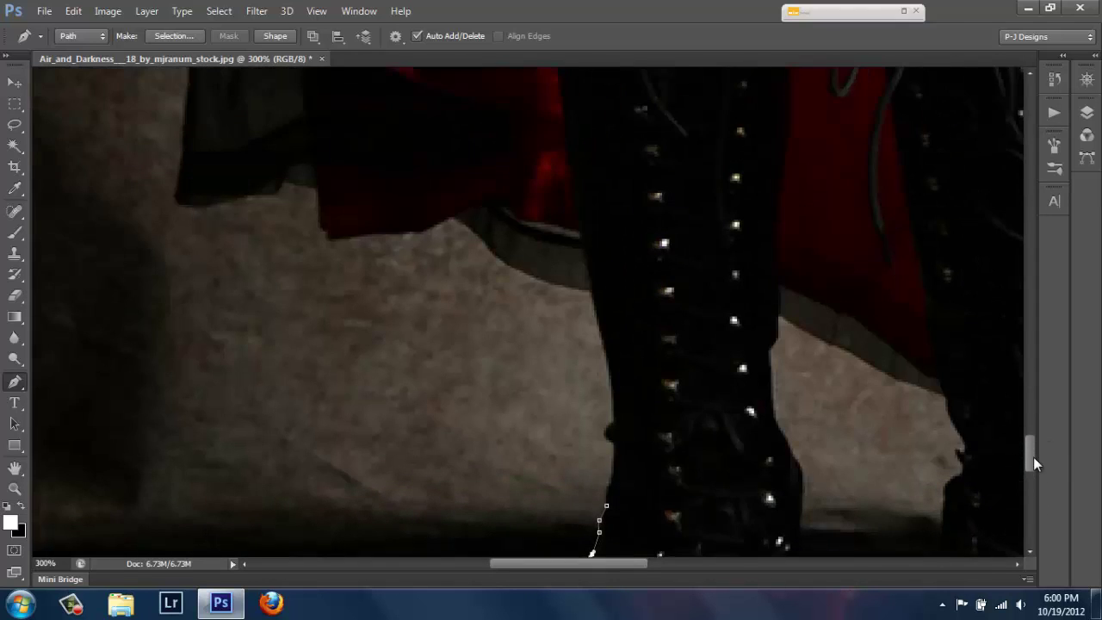
Step: Trace the path up the boot shaft
{"action": "left_click", "coordinate": [607, 464]}
{"action": "left_click", "coordinate": [611, 430]}
{"action": "left_click", "coordinate": [611, 377]}
{"action": "left_click", "coordinate": [599, 324]}
{"action": "left_click", "coordinate": [590, 282]}
Step: Trace the path left along the cape hem to its left end
{"action": "left_click", "coordinate": [531, 266]}
{"action": "left_click", "coordinate": [488, 239]}
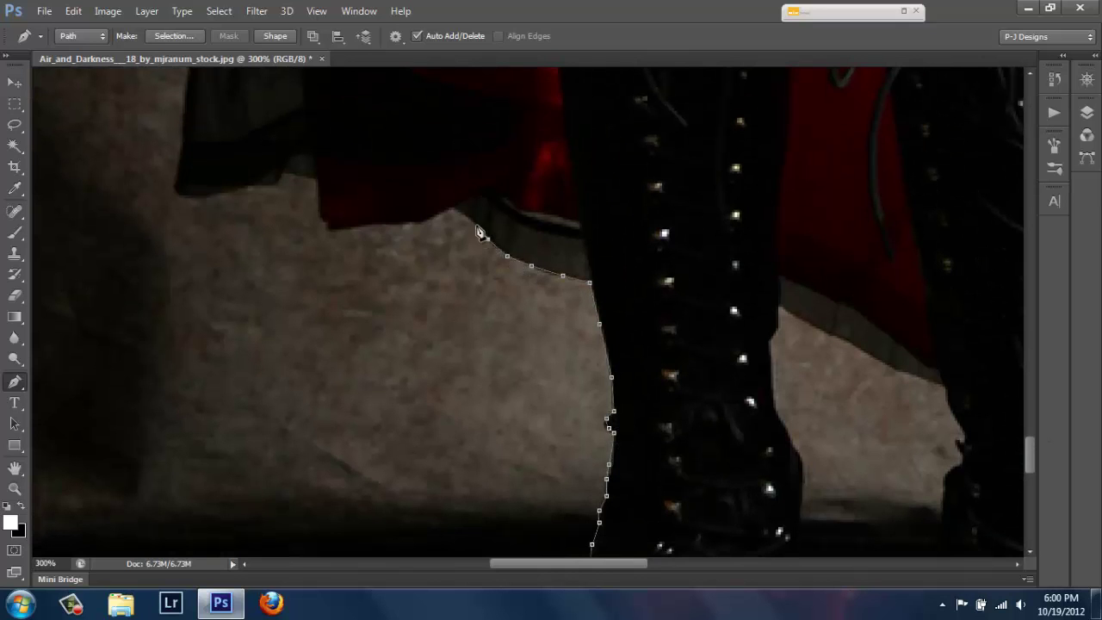
{"action": "left_click", "coordinate": [453, 208]}
{"action": "left_click", "coordinate": [405, 224]}
{"action": "left_click", "coordinate": [347, 229]}
{"action": "left_click", "coordinate": [284, 171]}
{"action": "left_click", "coordinate": [246, 185]}
{"action": "left_click", "coordinate": [191, 197]}
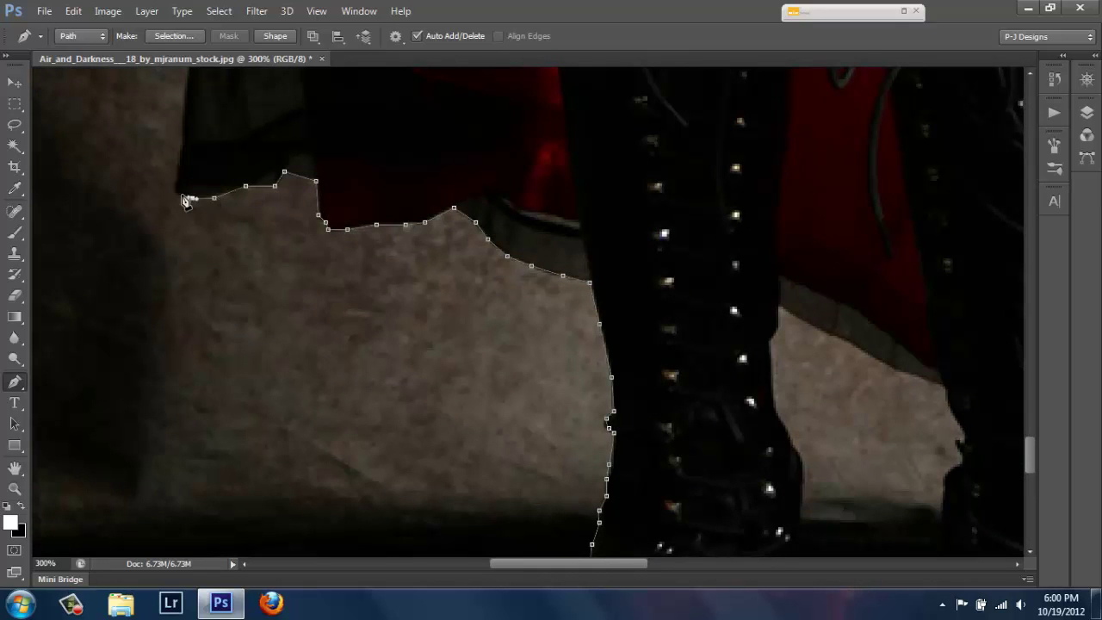
Step: Trace the path up the cape's left edge
{"action": "left_click_drag", "start_coordinate": [1037, 461], "coordinate": [1033, 336]}
{"action": "left_click", "coordinate": [183, 466]}
{"action": "left_click", "coordinate": [187, 402]}
{"action": "left_click", "coordinate": [195, 326]}
{"action": "left_click", "coordinate": [214, 154]}
{"action": "left_click", "coordinate": [253, 316]}
{"action": "left_click", "coordinate": [260, 262]}
{"action": "left_click", "coordinate": [274, 187]}
{"action": "left_click", "coordinate": [286, 130]}
Step: Close the path up the body's outline and fit the whole image on screen
{"action": "left_click", "coordinate": [313, 471]}
{"action": "left_click", "coordinate": [328, 423]}
{"action": "left_click", "coordinate": [347, 322]}
{"action": "left_click", "coordinate": [354, 256]}
{"action": "left_click", "coordinate": [368, 184]}
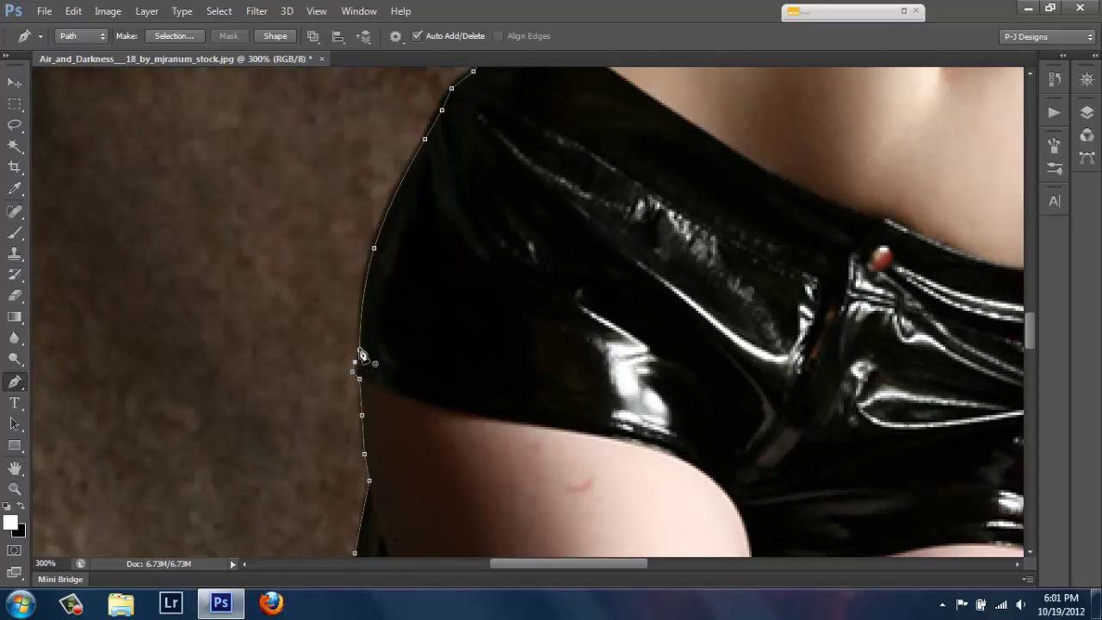
{"action": "key", "text": "ctrl+0"}
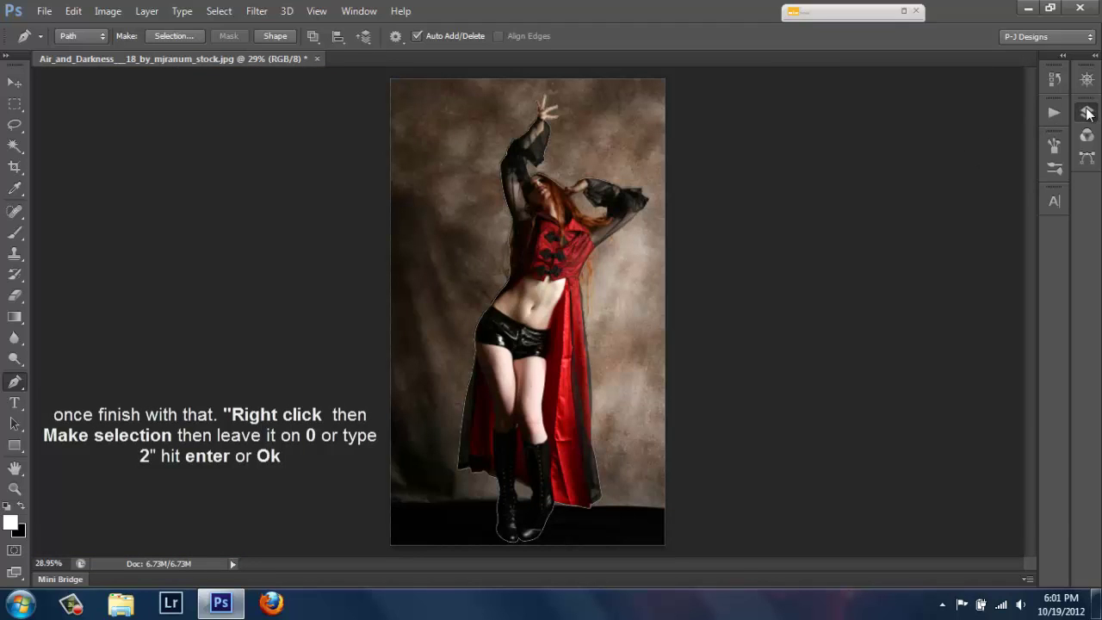
Step: Convert the traced path into a selection with a 2-pixel feather radius
{"action": "left_click", "coordinate": [1086, 113]}
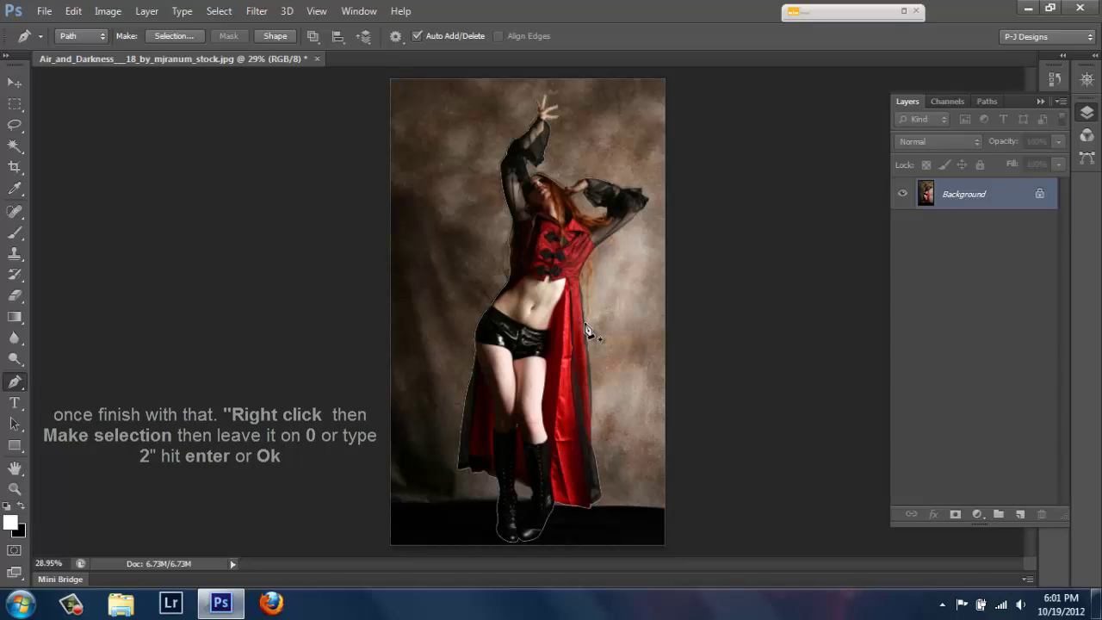
{"action": "right_click", "coordinate": [533, 256]}
{"action": "left_click", "coordinate": [580, 287]}
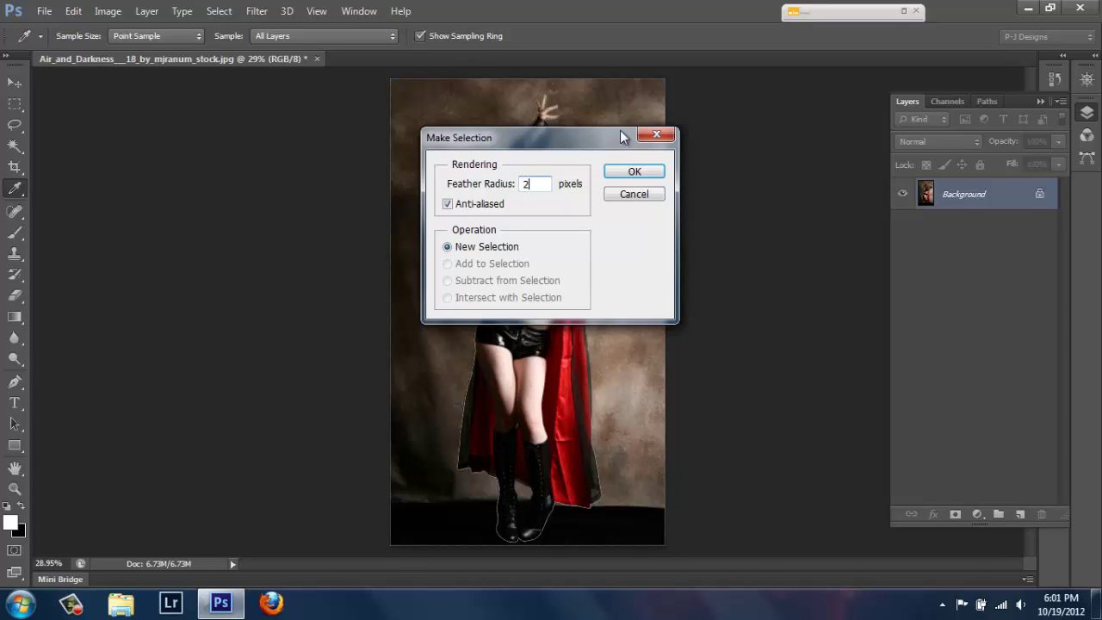
{"action": "left_click", "coordinate": [626, 172]}
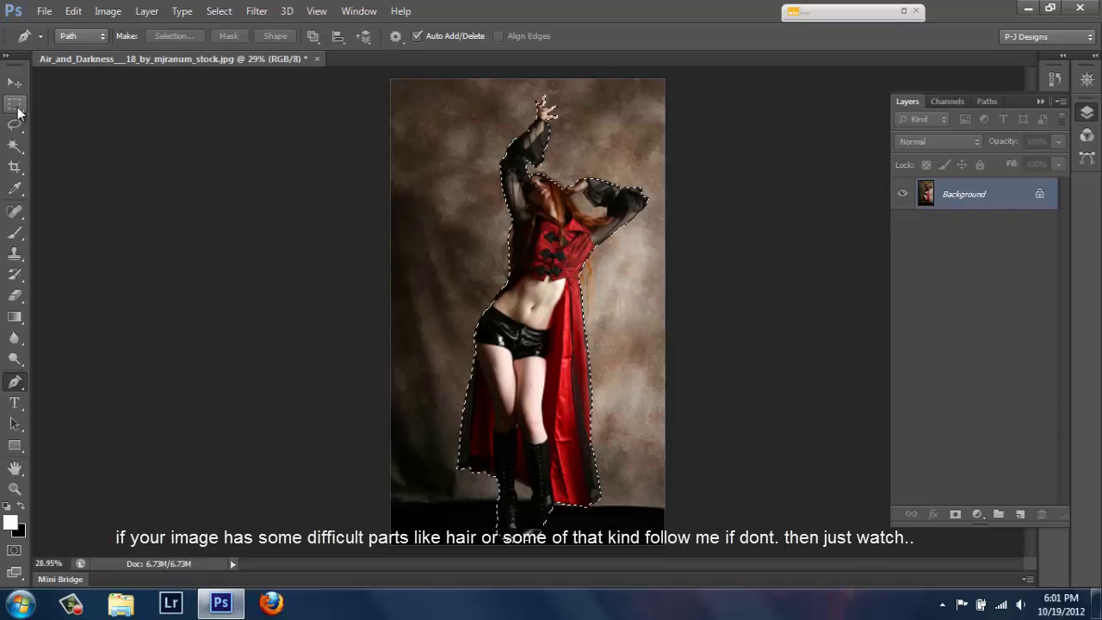
Step: With the Rectangular Marquee active, zoom to 50%, frame the upper body and open Refine Edge
{"action": "left_click", "coordinate": [16, 105]}
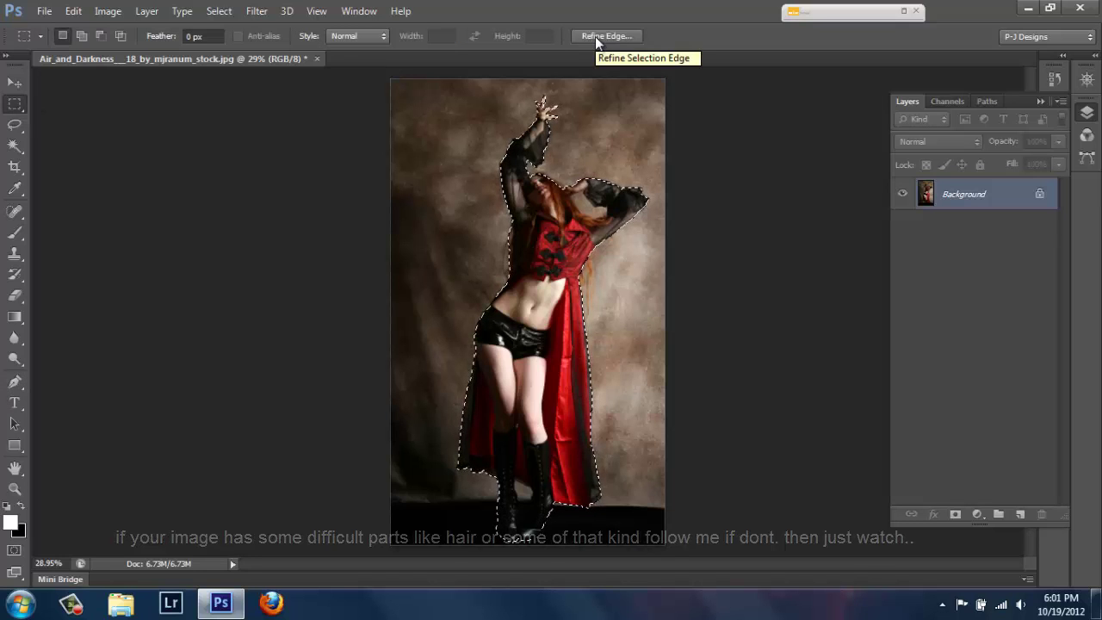
{"action": "key", "text": "ctrl+plus"}
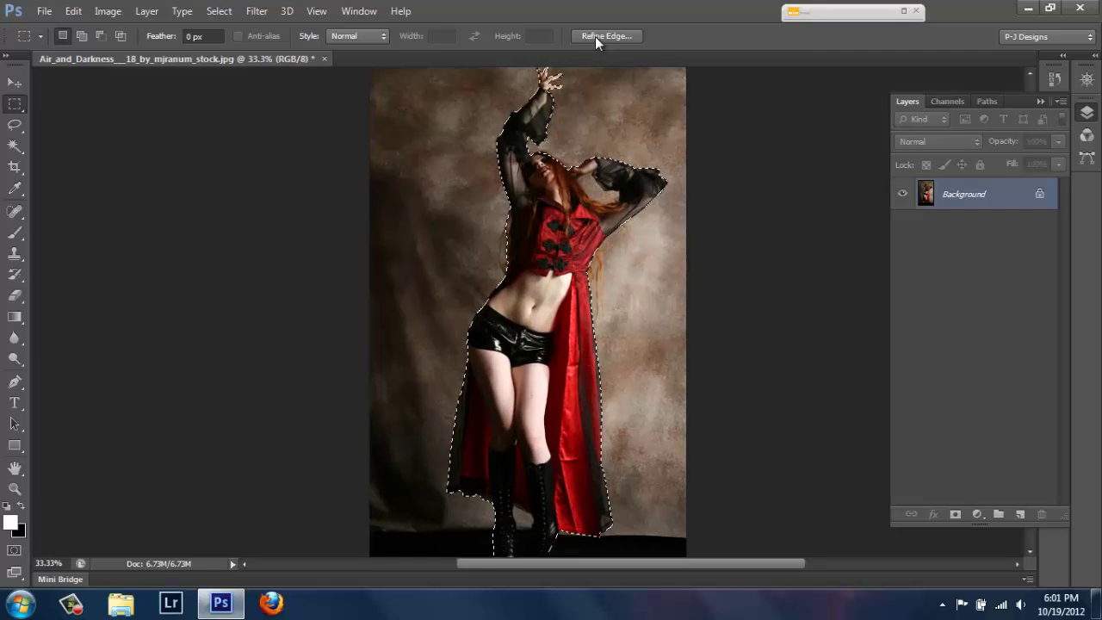
{"action": "key", "text": "ctrl+plus"}
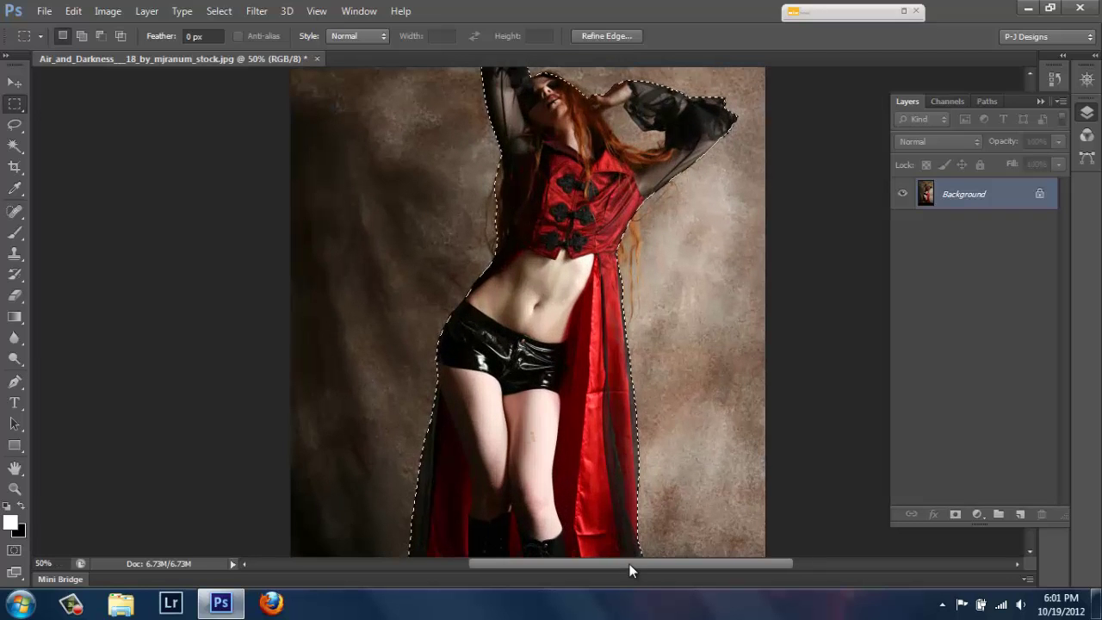
{"action": "left_click_drag", "start_coordinate": [658, 562], "coordinate": [698, 561]}
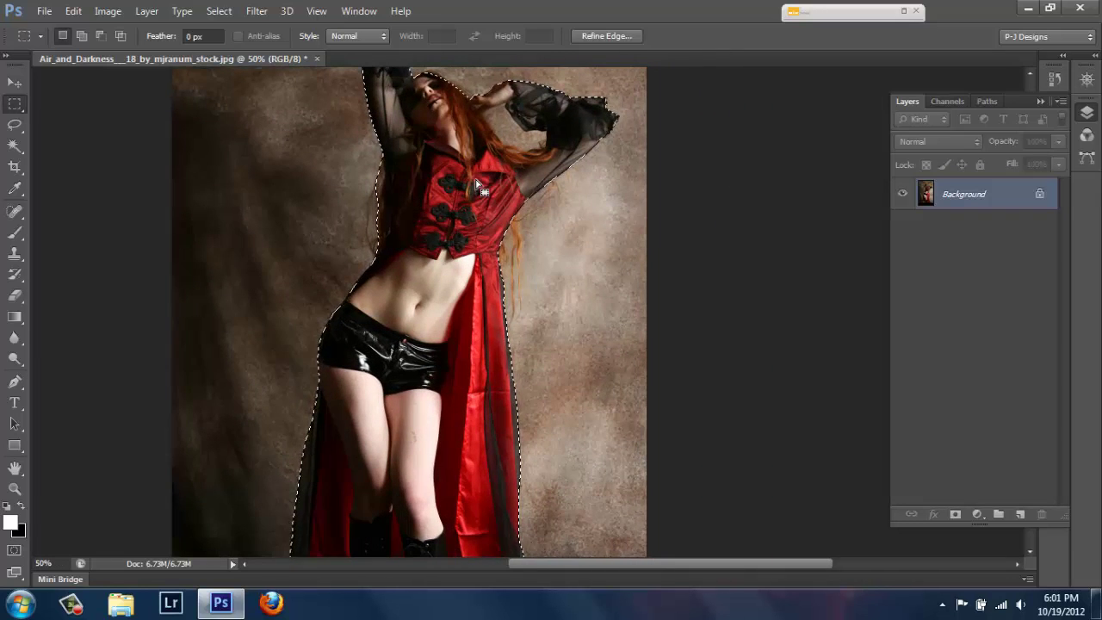
{"action": "left_click_drag", "start_coordinate": [479, 186], "coordinate": [472, 201]}
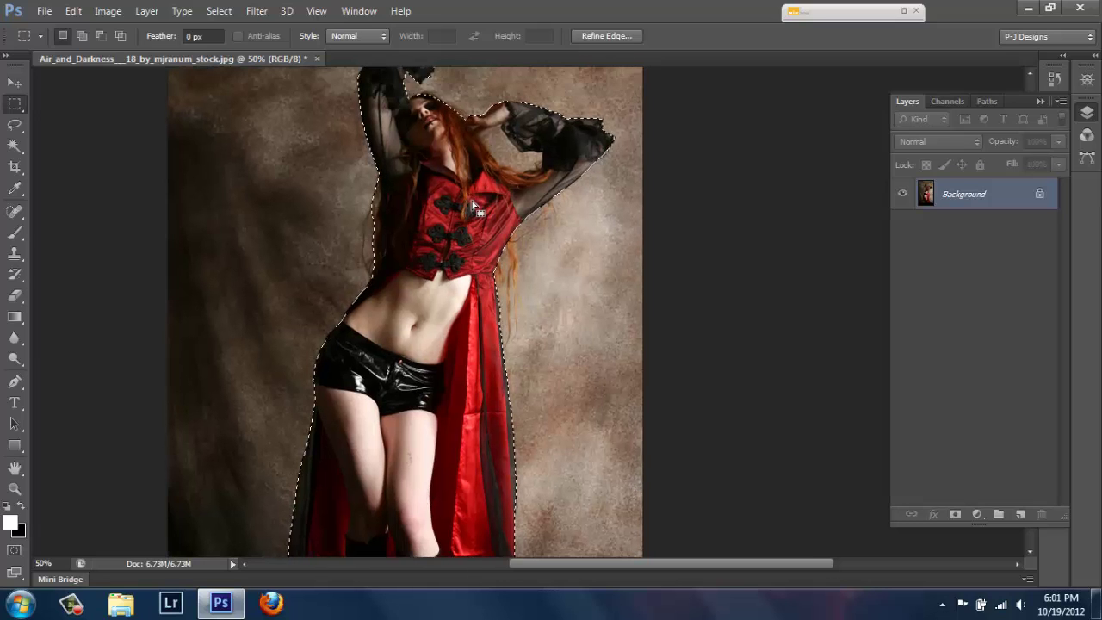
{"action": "left_click", "coordinate": [608, 34]}
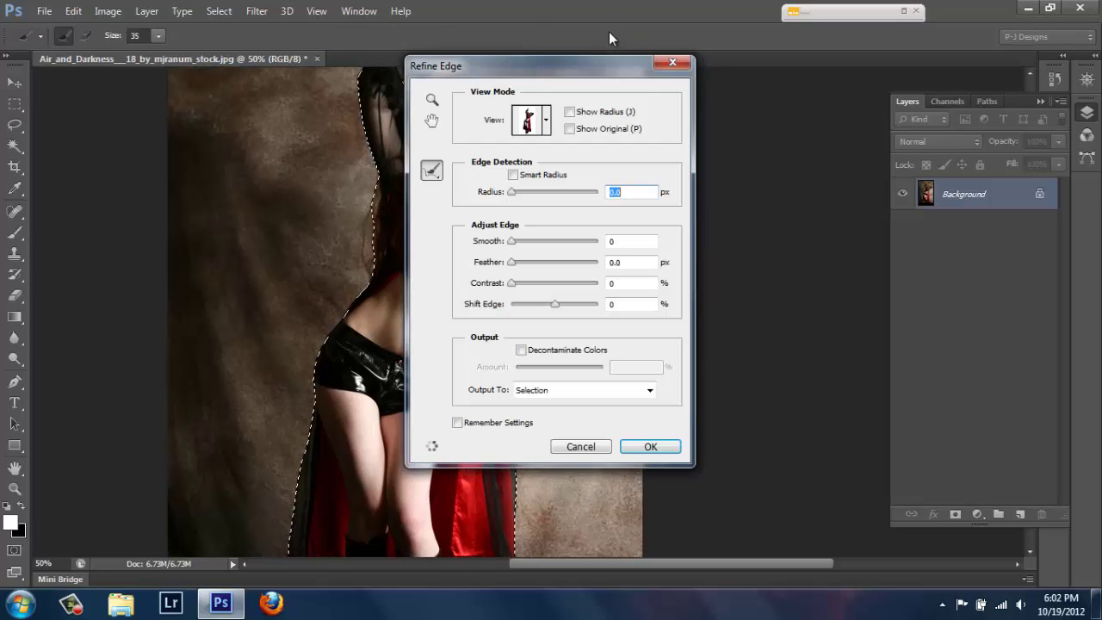
Step: Brush-refine the edges around the hair and right sleeve, erasing faint refinements beside the red top
{"action": "left_click_drag", "start_coordinate": [597, 72], "coordinate": [839, 91]}
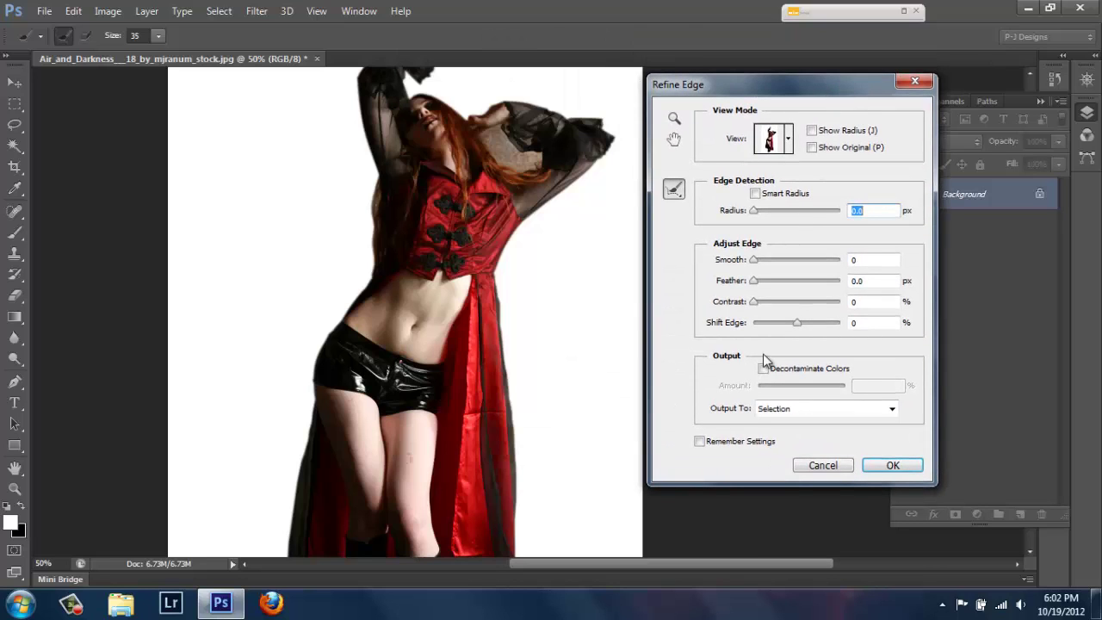
{"action": "left_click_drag", "start_coordinate": [465, 108], "coordinate": [411, 89]}
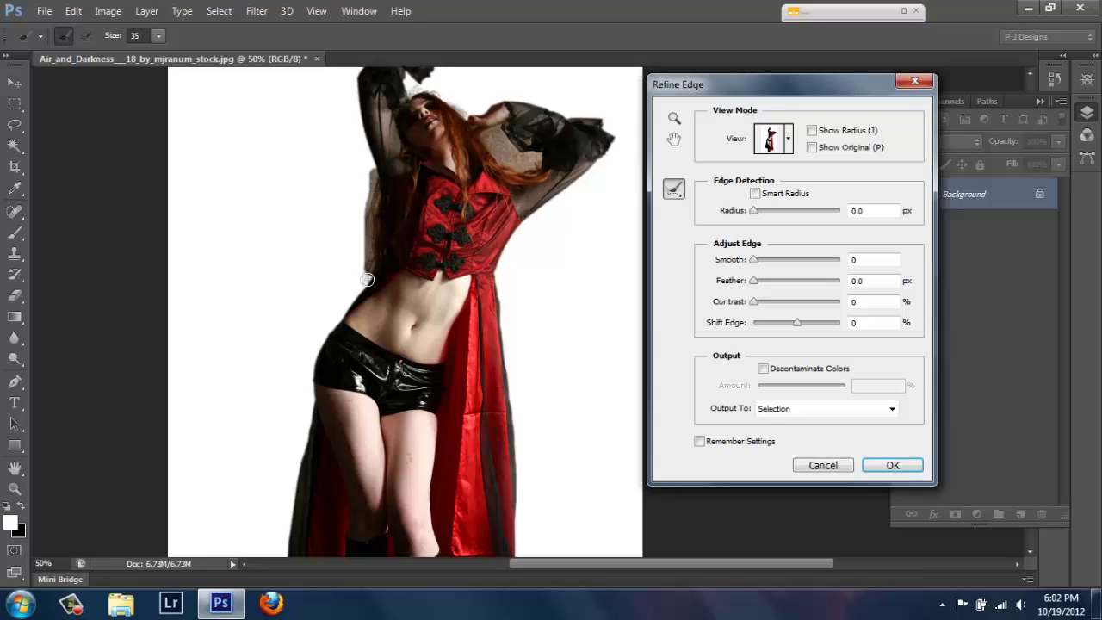
{"action": "left_click_drag", "start_coordinate": [376, 188], "coordinate": [365, 153]}
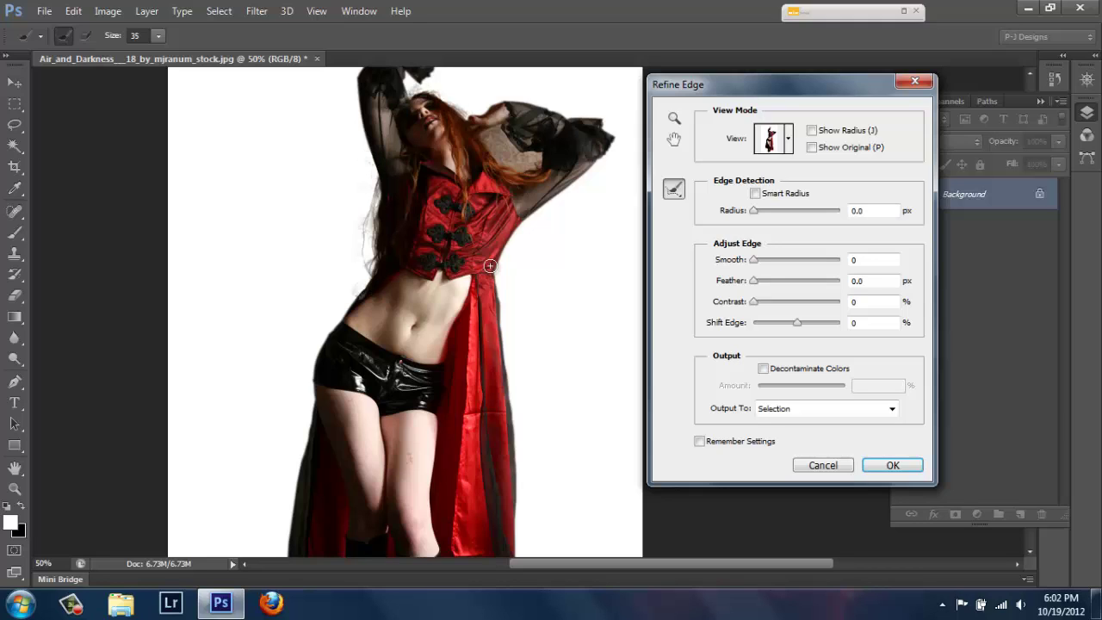
{"action": "mouse_move", "coordinate": [574, 175]}
{"action": "left_mouse_down"}
{"action": "mouse_move", "coordinate": [519, 274]}
{"action": "mouse_move", "coordinate": [511, 334]}
{"action": "mouse_move", "coordinate": [589, 268]}
{"action": "left_mouse_up"}
{"action": "left_click", "coordinate": [674, 189]}
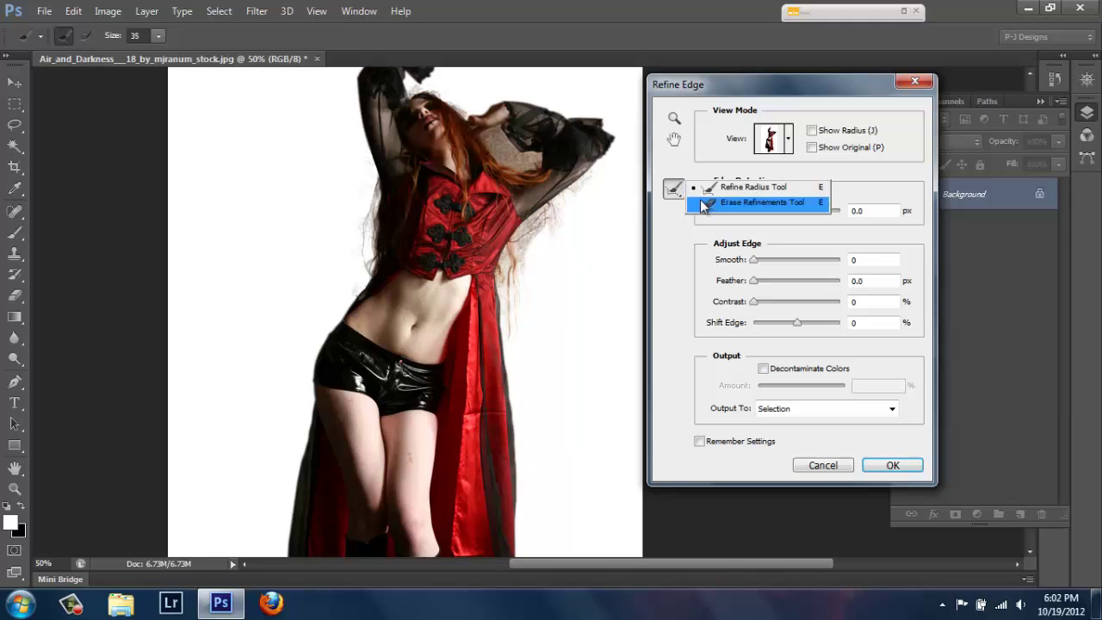
{"action": "left_click", "coordinate": [704, 204]}
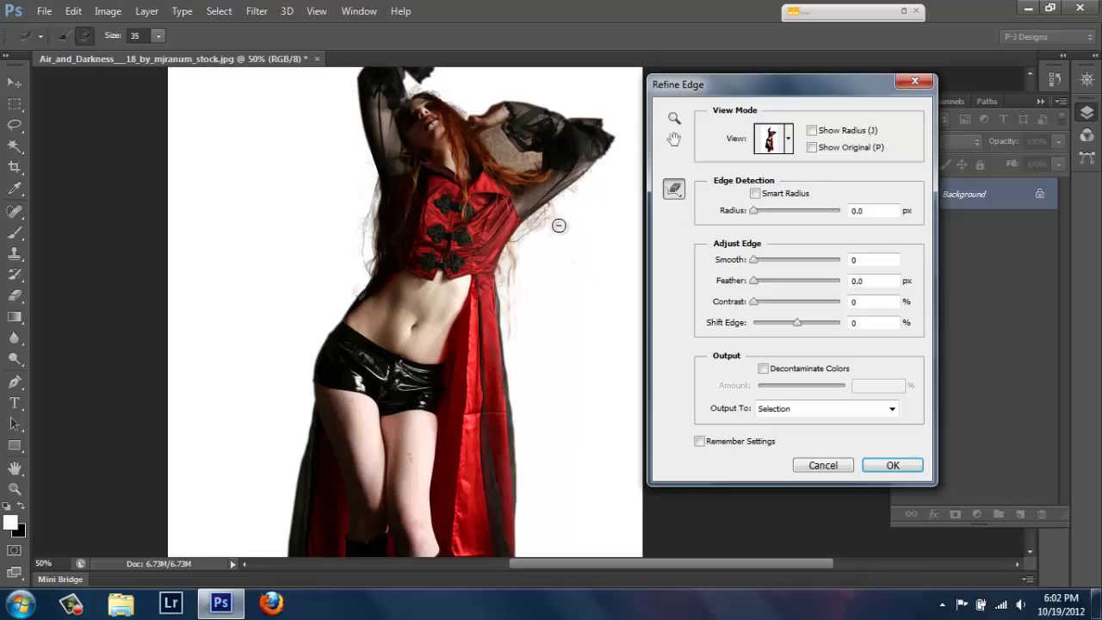
{"action": "left_click_drag", "start_coordinate": [510, 264], "coordinate": [504, 290]}
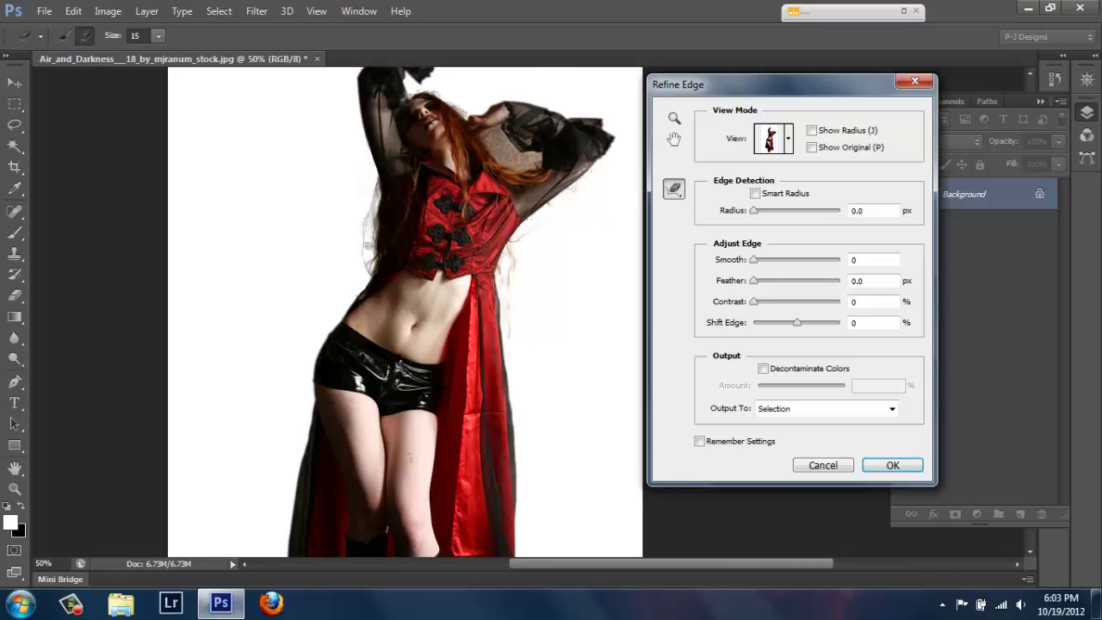
Step: Output to a new layer with layer mask, with Decontaminate Colors off
{"action": "left_click", "coordinate": [891, 409]}
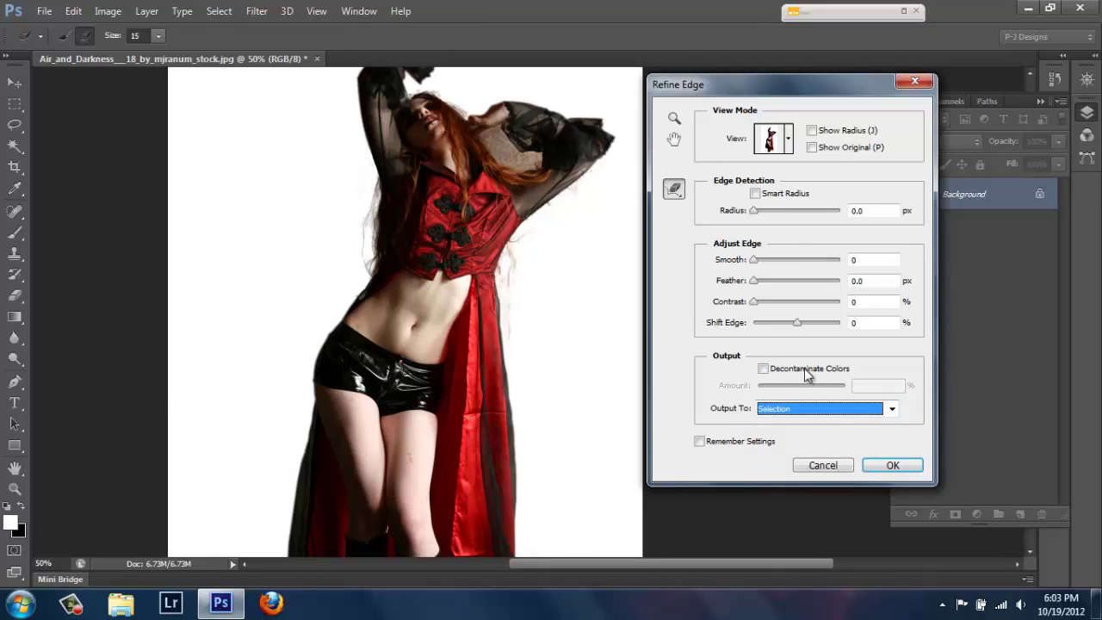
{"action": "left_click", "coordinate": [763, 369]}
{"action": "left_click", "coordinate": [762, 368]}
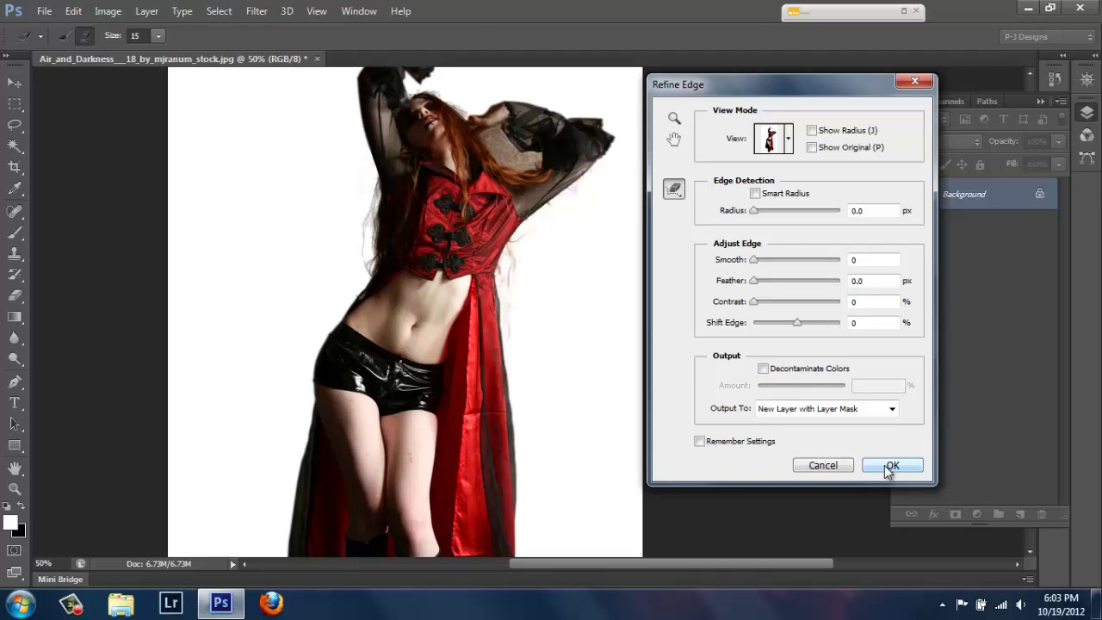
{"action": "left_click", "coordinate": [886, 465]}
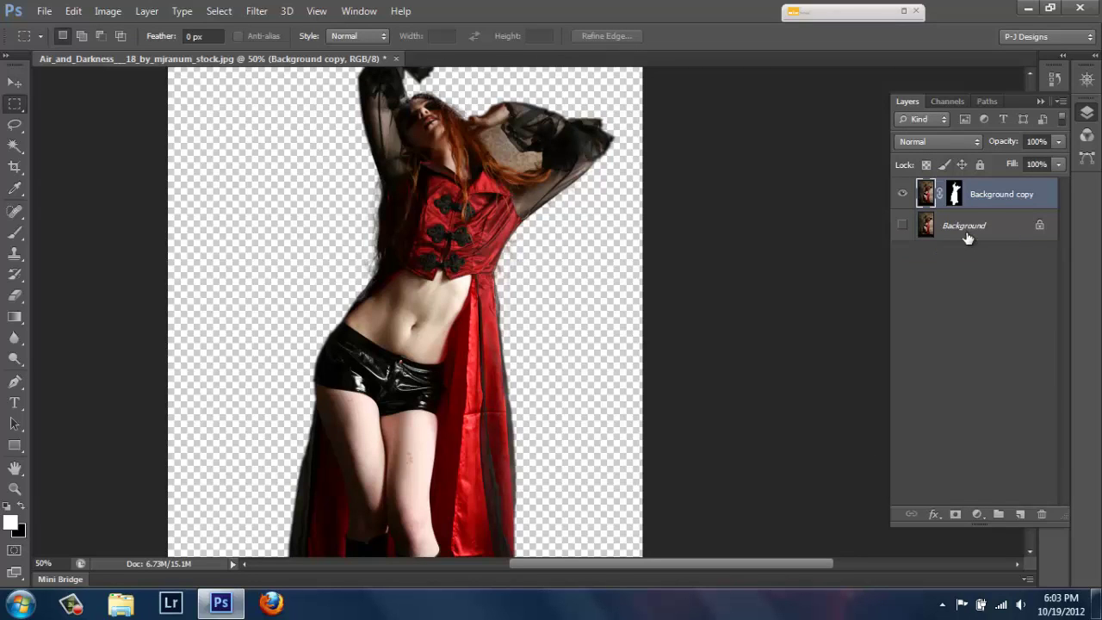
Step: Apply the Background copy's layer mask permanently to its pixels
{"action": "left_click", "coordinate": [954, 193]}
{"action": "key", "text": "p"}
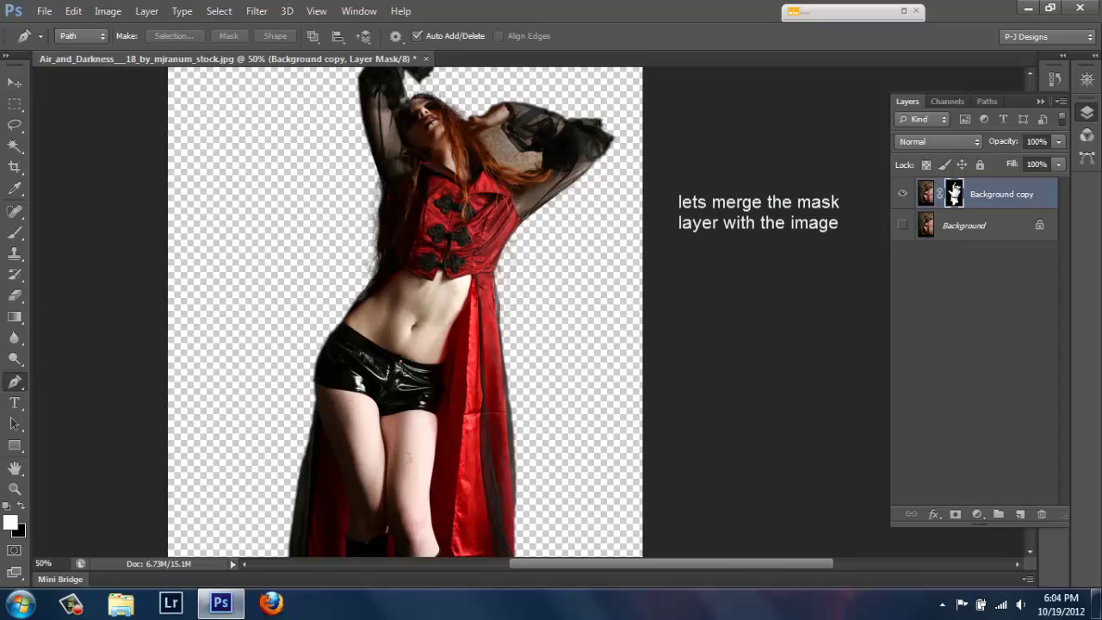
{"action": "right_click", "coordinate": [954, 192]}
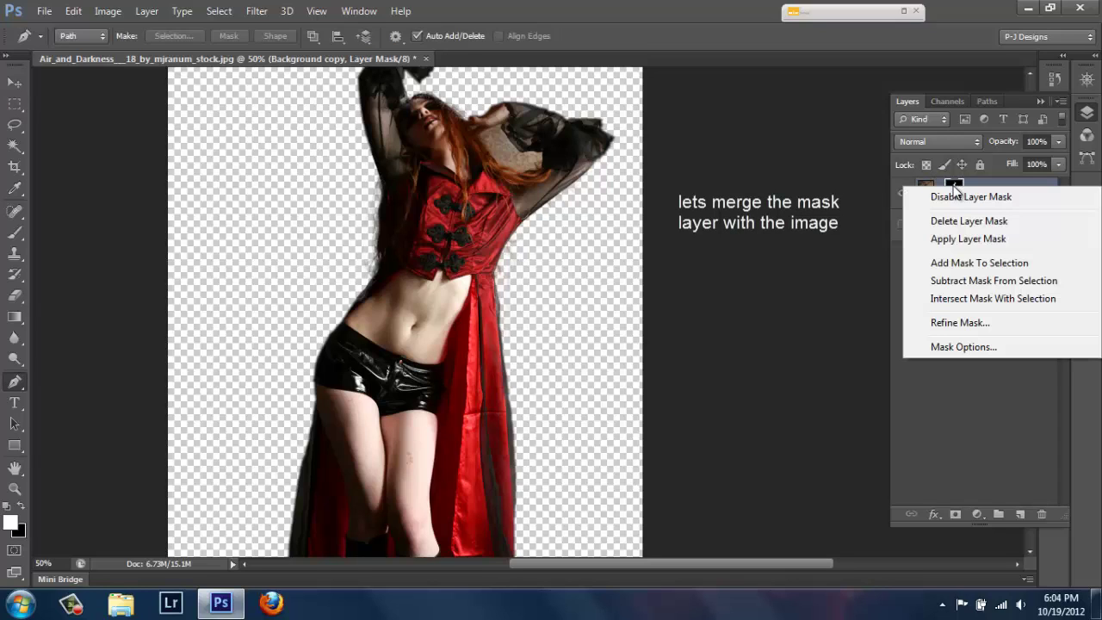
{"action": "left_click", "coordinate": [956, 234]}
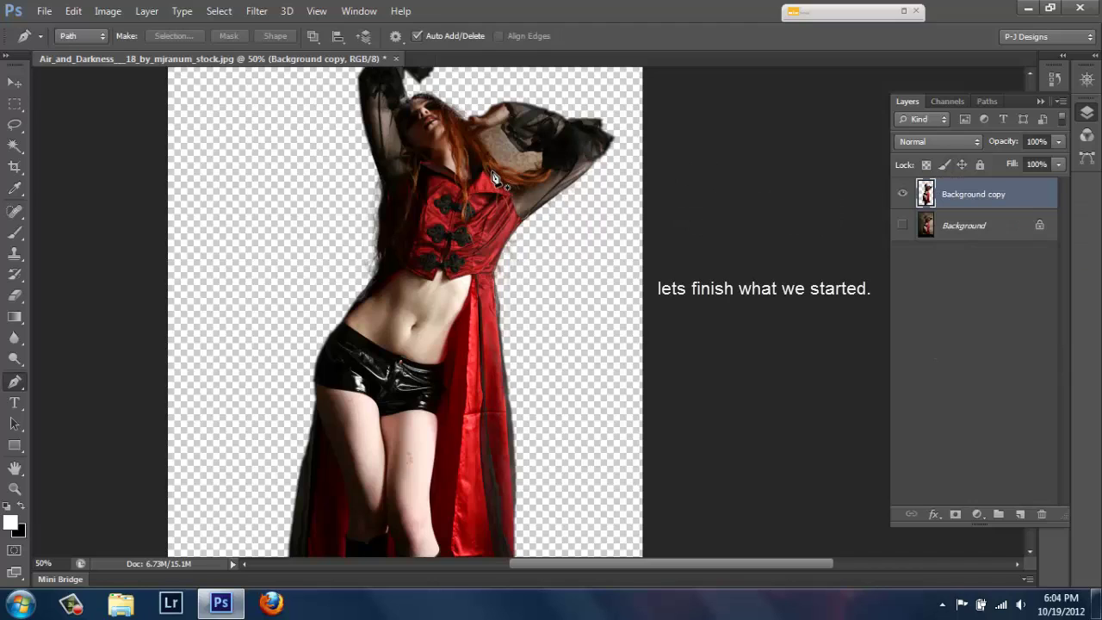
{"action": "key", "text": "ctrl+plus"}
Step: Zoom in and start a pen outline of the beige gap along the sleeve edge
{"action": "key", "text": "ctrl+plus"}
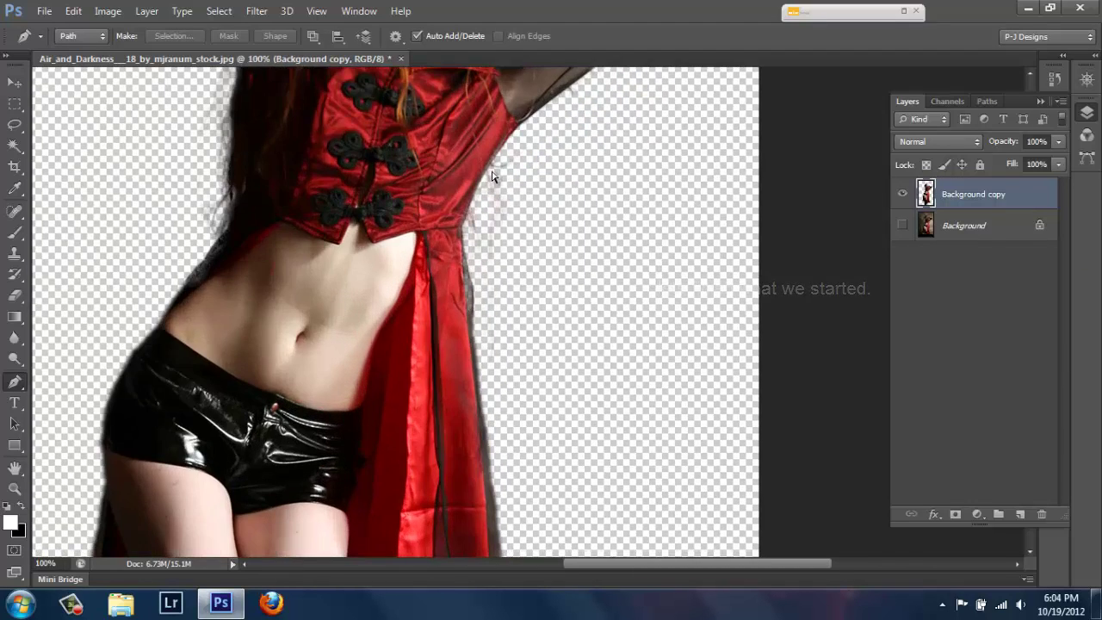
{"action": "key", "text": "ctrl+plus"}
{"action": "left_click", "coordinate": [1038, 101]}
{"action": "left_click_drag", "start_coordinate": [1030, 303], "coordinate": [1031, 223]}
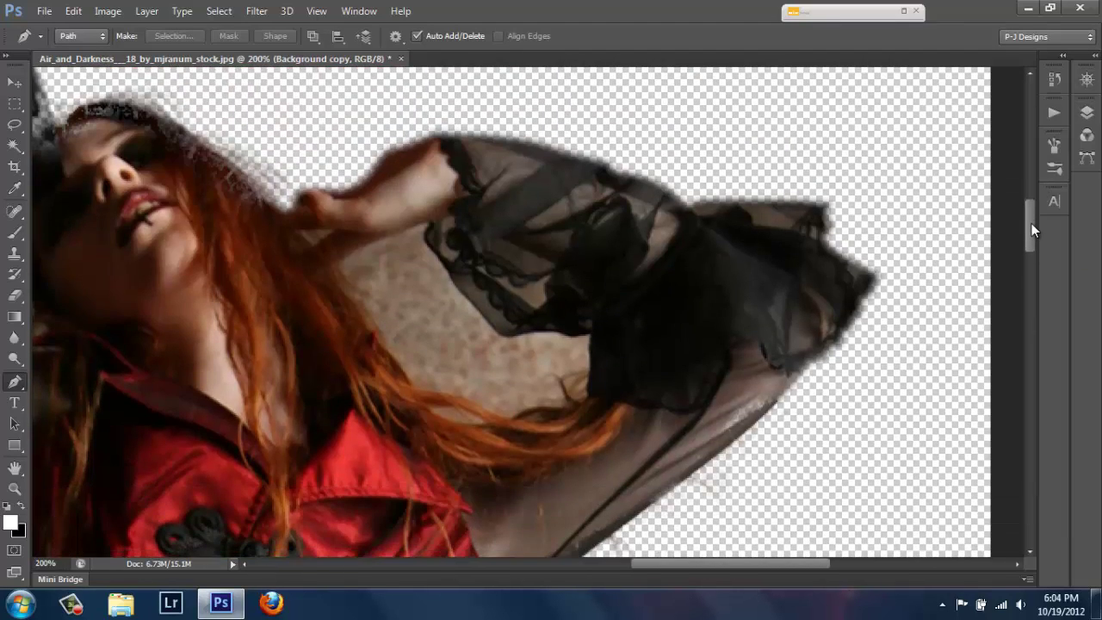
{"action": "left_click", "coordinate": [335, 264]}
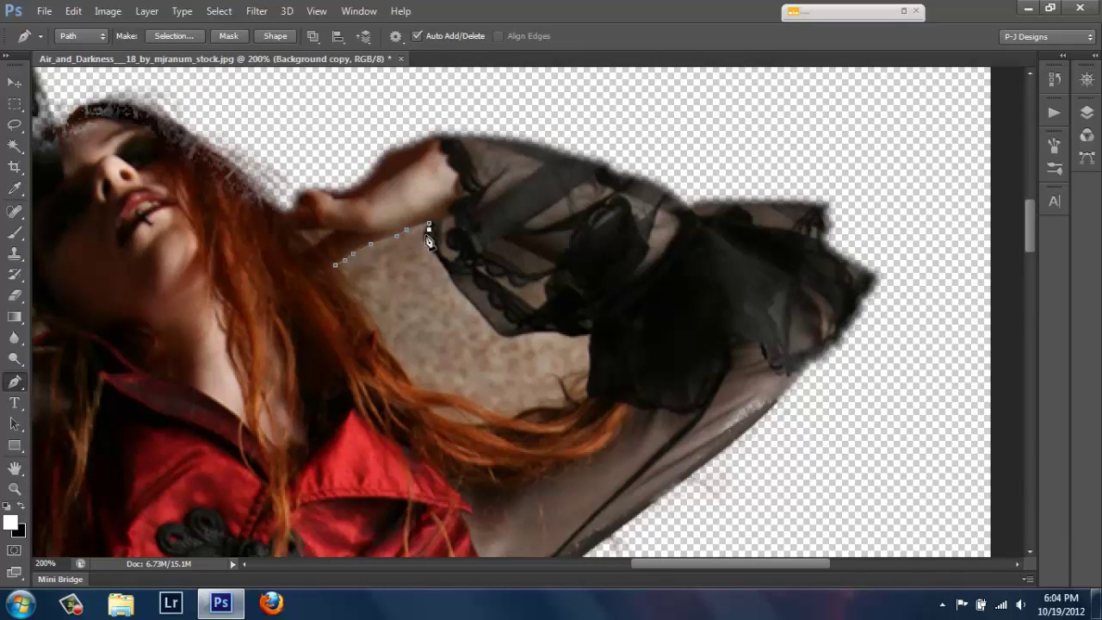
{"action": "left_click", "coordinate": [478, 309]}
{"action": "left_click", "coordinate": [493, 331]}
{"action": "left_click", "coordinate": [527, 334]}
{"action": "left_click", "coordinate": [590, 337]}
{"action": "left_click", "coordinate": [590, 364]}
Step: Trace back along the hair edge and close the outline around the gap
{"action": "left_click", "coordinate": [561, 404]}
{"action": "left_click", "coordinate": [521, 414]}
{"action": "left_click", "coordinate": [503, 417]}
{"action": "left_click", "coordinate": [453, 398]}
{"action": "left_click", "coordinate": [395, 363]}
{"action": "left_click", "coordinate": [369, 317]}
{"action": "left_click", "coordinate": [335, 265]}
Step: Turn the outline into a selection, delete the beige patch and deselect
{"action": "right_click", "coordinate": [423, 208]}
{"action": "left_click", "coordinate": [424, 292]}
{"action": "left_click", "coordinate": [634, 172]}
{"action": "key", "text": "Delete"}
{"action": "key", "text": "Delete"}
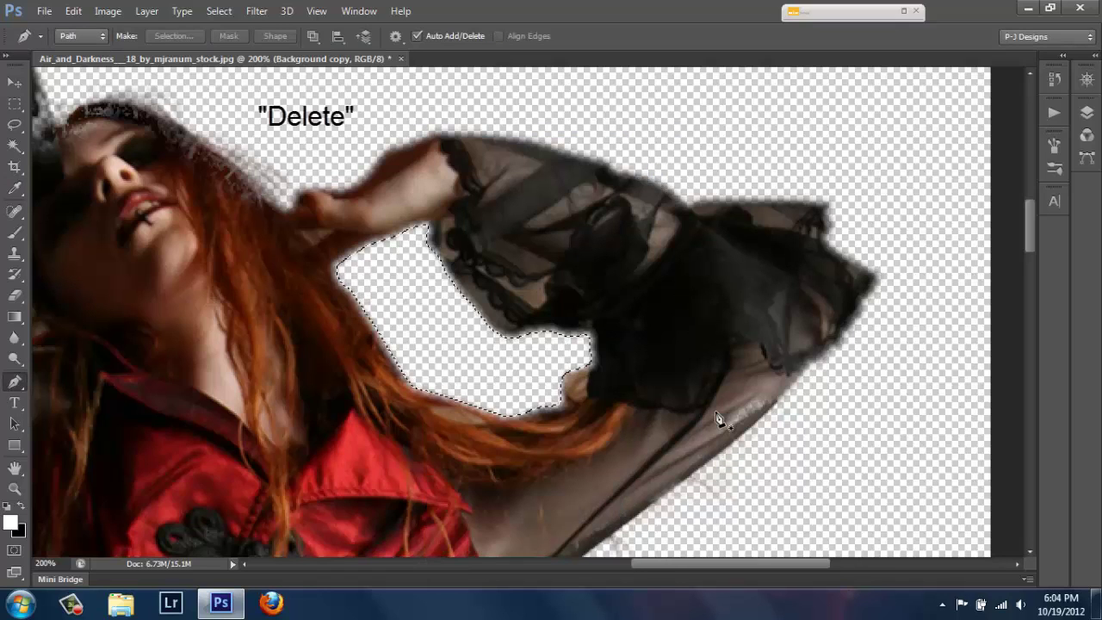
{"action": "key", "text": "ctrl+d"}
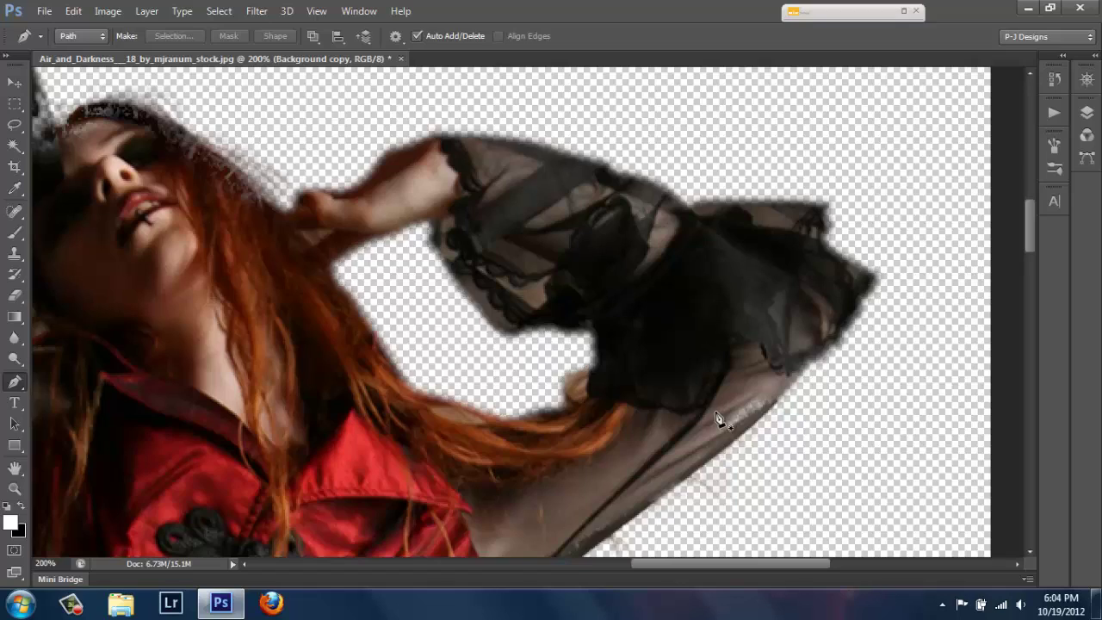
{"action": "left_click_drag", "start_coordinate": [1020, 228], "coordinate": [1033, 465]}
Step: Trace a closed pen path around the beige patch between the boots
{"action": "left_click", "coordinate": [537, 433]}
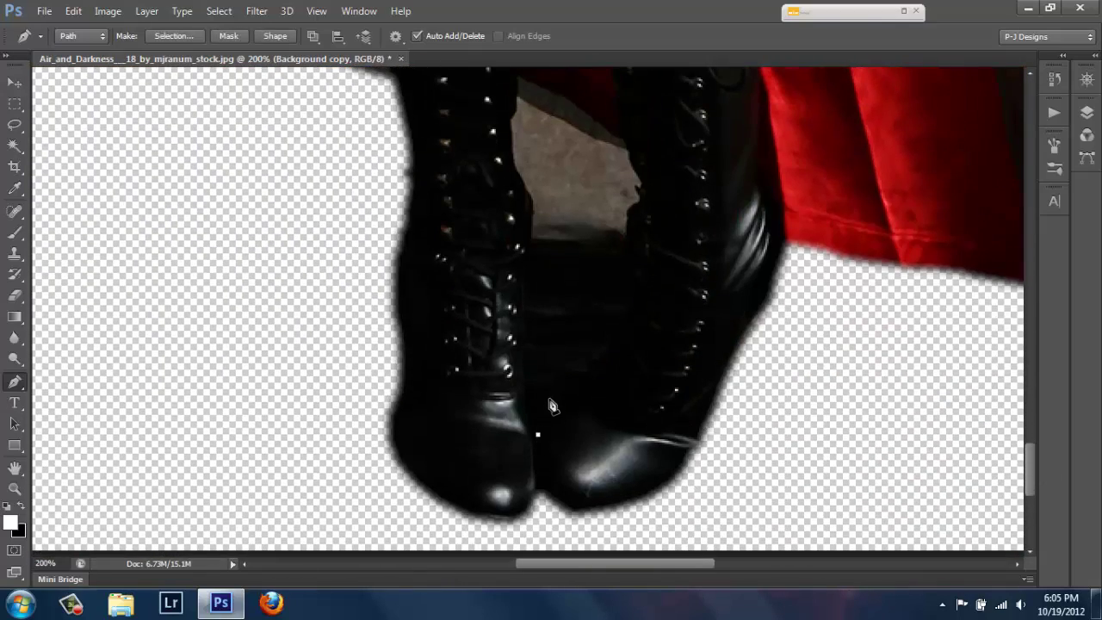
{"action": "left_click", "coordinate": [549, 399]}
{"action": "left_click", "coordinate": [559, 380]}
{"action": "left_click", "coordinate": [583, 363]}
{"action": "left_click", "coordinate": [600, 346]}
{"action": "left_click", "coordinate": [625, 240]}
{"action": "left_click", "coordinate": [638, 182]}
{"action": "left_click", "coordinate": [629, 155]}
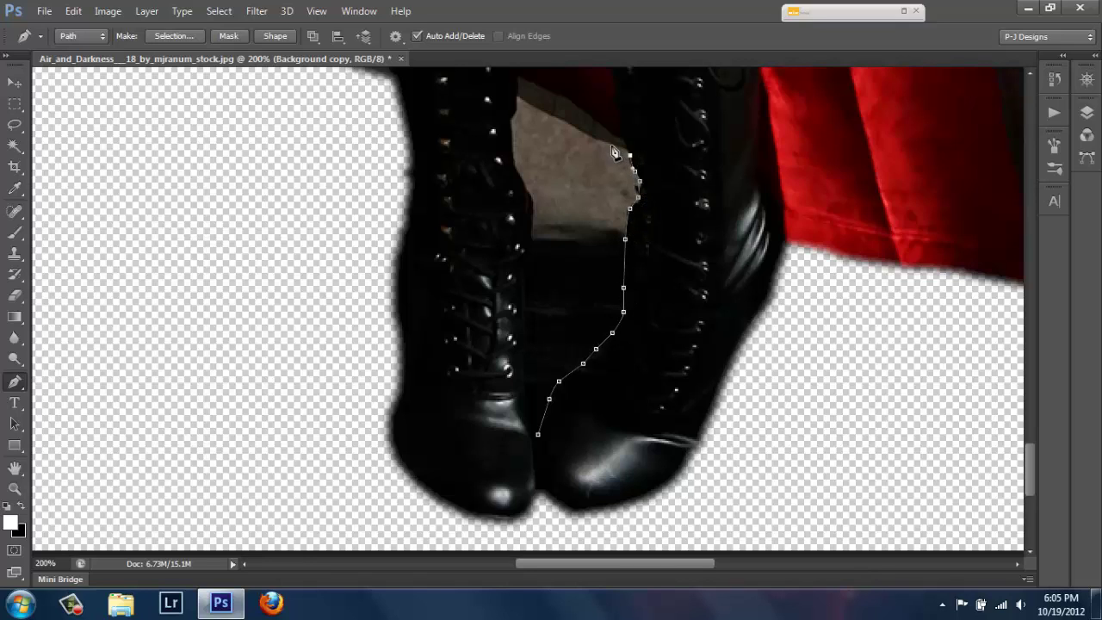
{"action": "left_click", "coordinate": [584, 132]}
{"action": "left_click", "coordinate": [564, 123]}
{"action": "left_click", "coordinate": [516, 98]}
{"action": "left_click", "coordinate": [513, 162]}
{"action": "left_click", "coordinate": [531, 207]}
{"action": "left_click", "coordinate": [526, 275]}
{"action": "left_click", "coordinate": [526, 308]}
{"action": "left_click", "coordinate": [537, 433]}
Step: Turn the path into a selection, delete the beige patch, deselect, and fit the image on screen
{"action": "right_click", "coordinate": [536, 437]}
{"action": "left_click", "coordinate": [602, 133]}
{"action": "key", "text": "Return"}
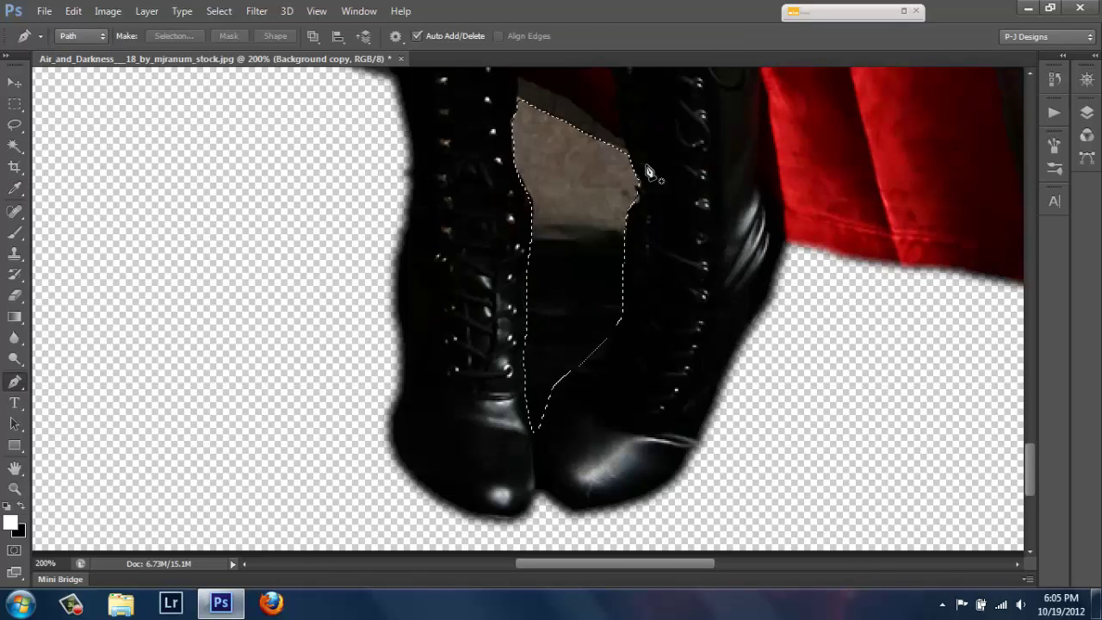
{"action": "key", "text": "Delete"}
{"action": "key", "text": "ctrl+d"}
{"action": "key", "text": "ctrl+0"}
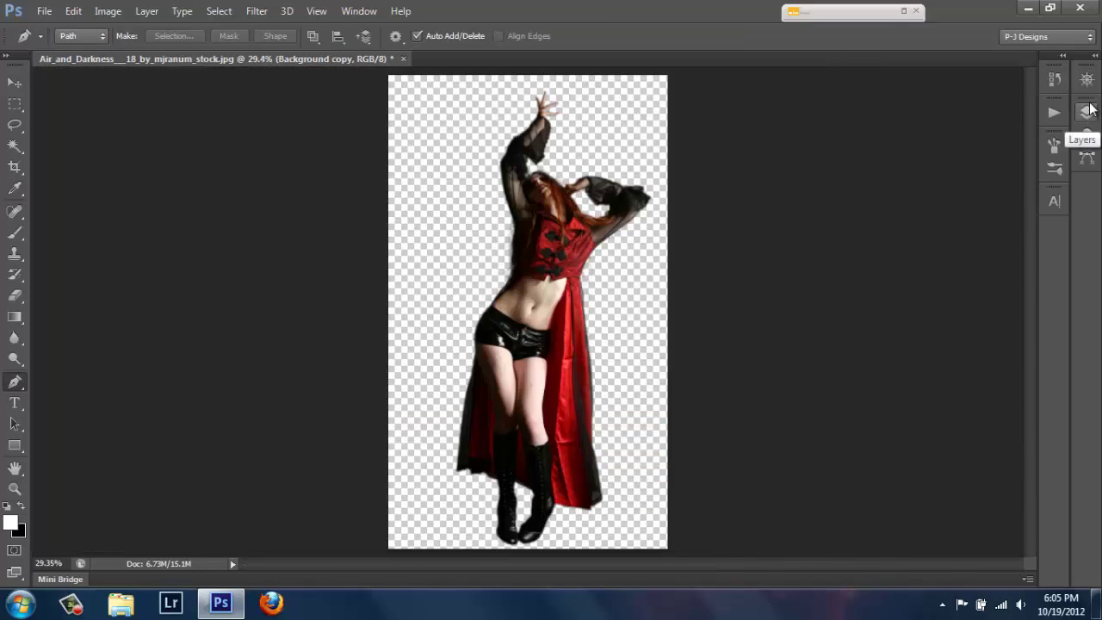
Step: Make the white Background layer visible behind the cutout and zoom in to check it
{"action": "left_click", "coordinate": [1086, 112]}
{"action": "left_click", "coordinate": [978, 235]}
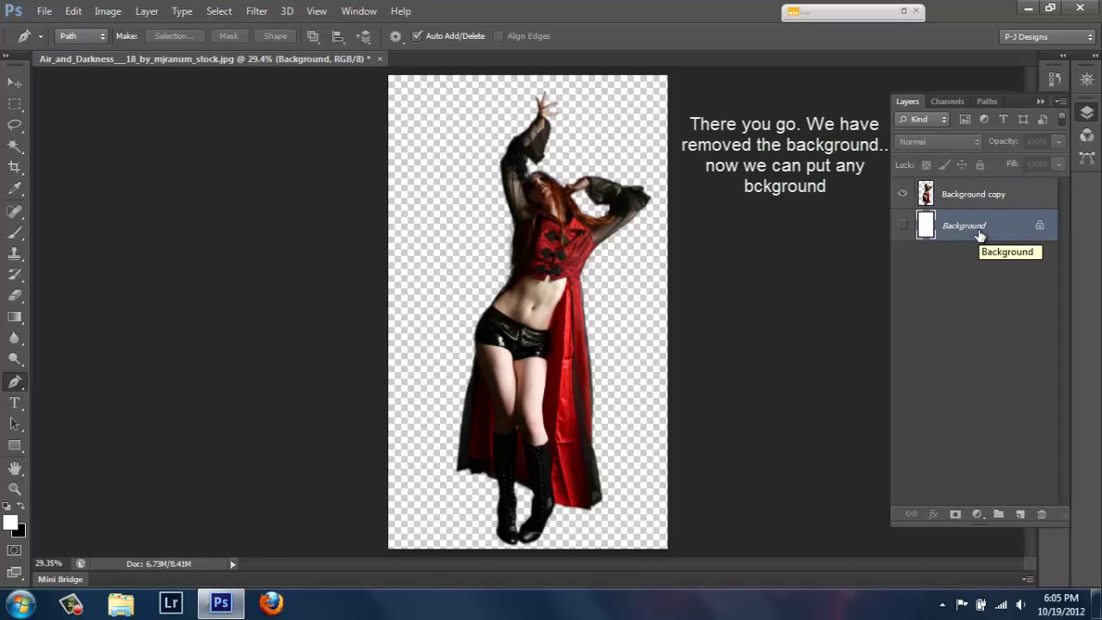
{"action": "left_click", "coordinate": [902, 225]}
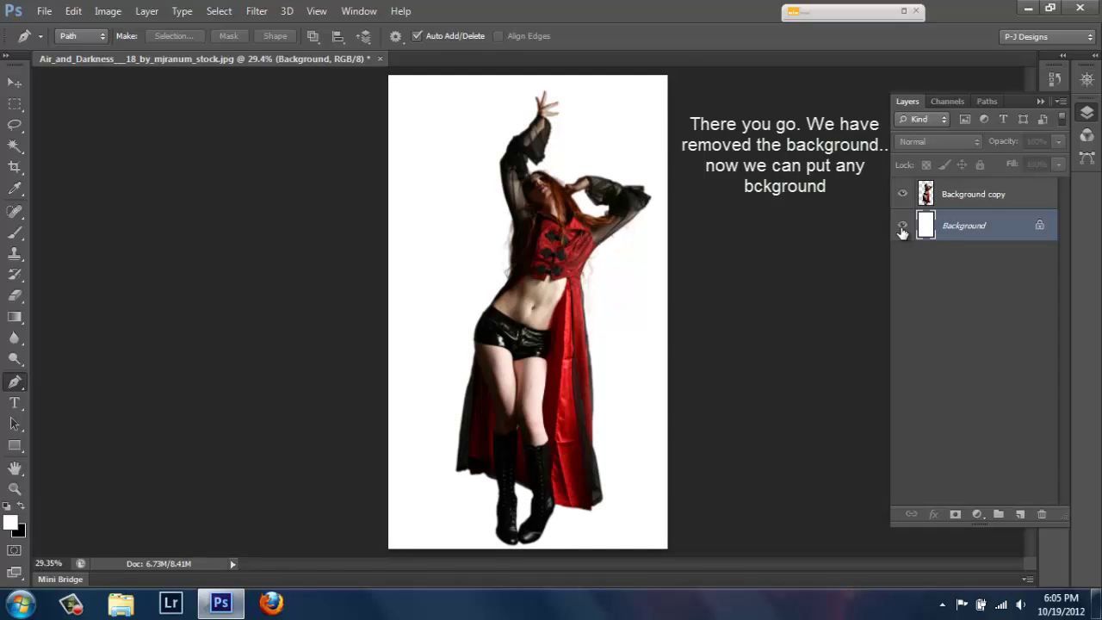
{"action": "key", "text": "ctrl+plus"}
{"action": "key", "text": "ctrl+plus"}
{"action": "key", "text": "ctrl+plus"}
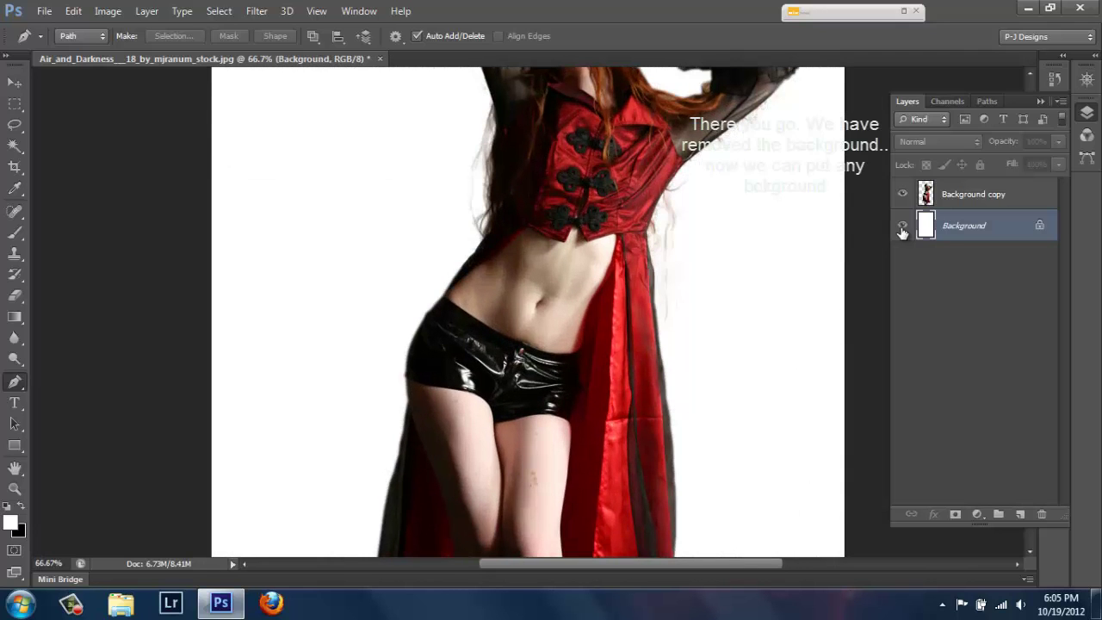
Step: Zoom to 100% and 200% to inspect the cutout and hair edges
{"action": "left_click", "coordinate": [1040, 102]}
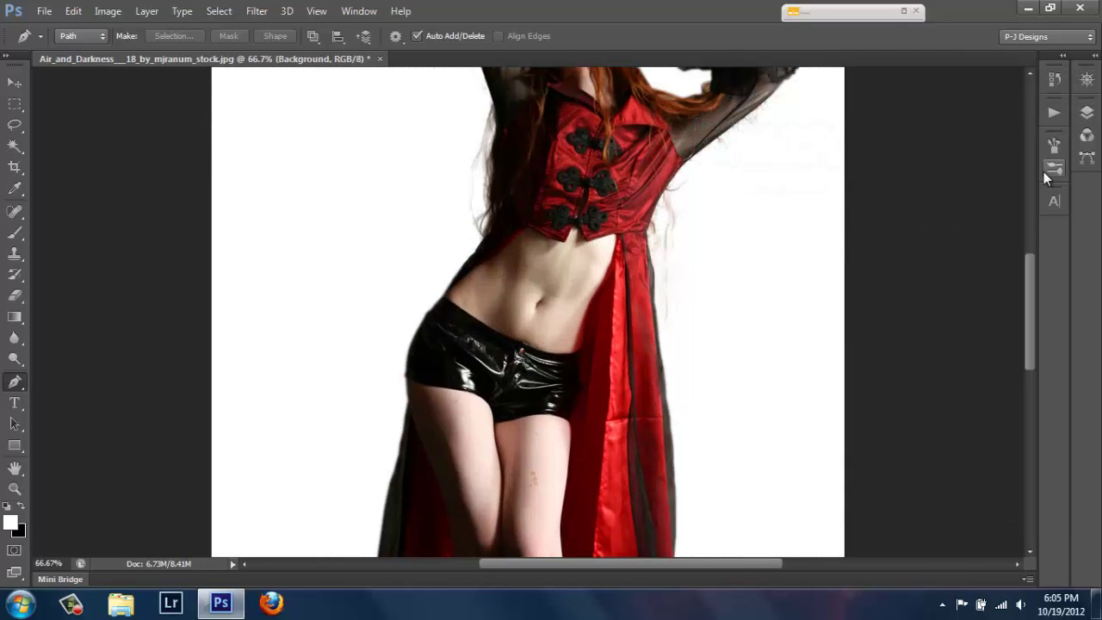
{"action": "left_click_drag", "start_coordinate": [1029, 269], "coordinate": [1032, 237]}
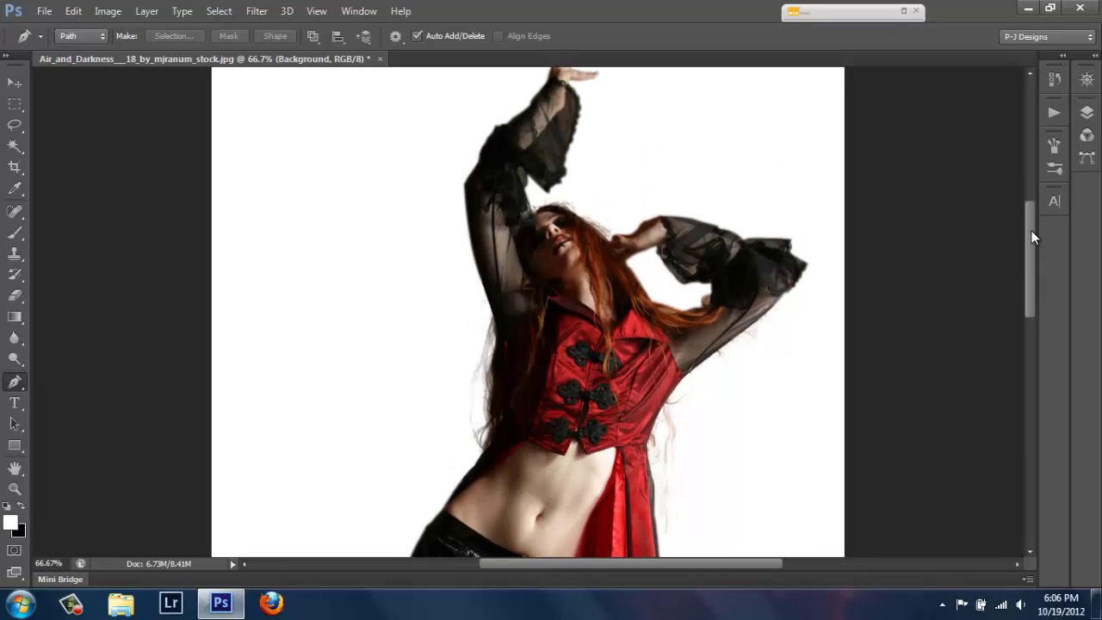
{"action": "key", "text": "ctrl+plus"}
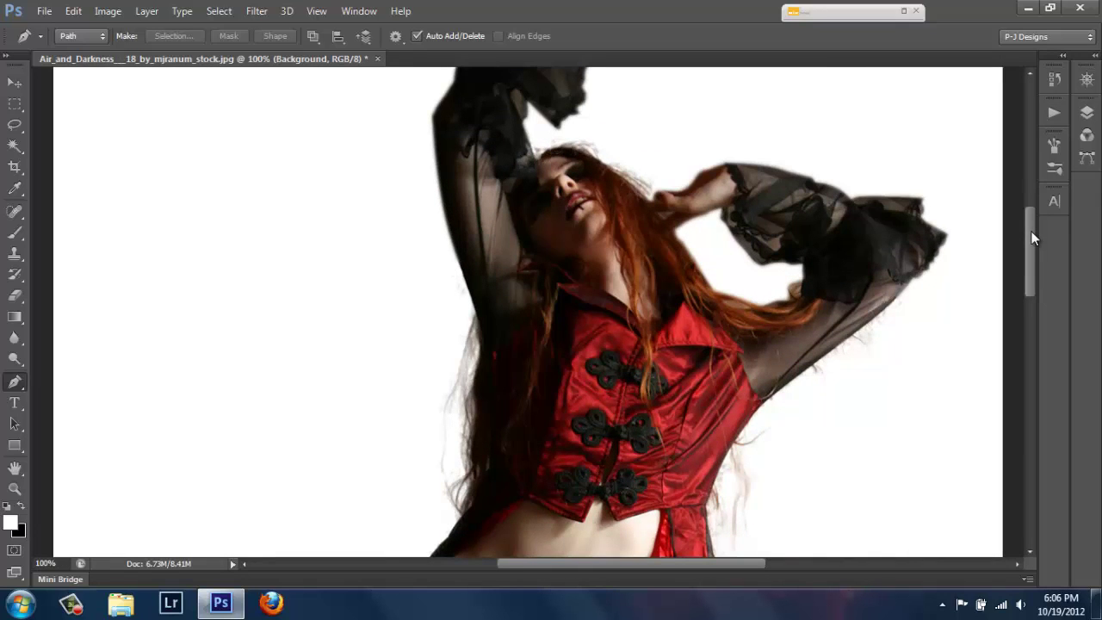
{"action": "key", "text": "ctrl+plus"}
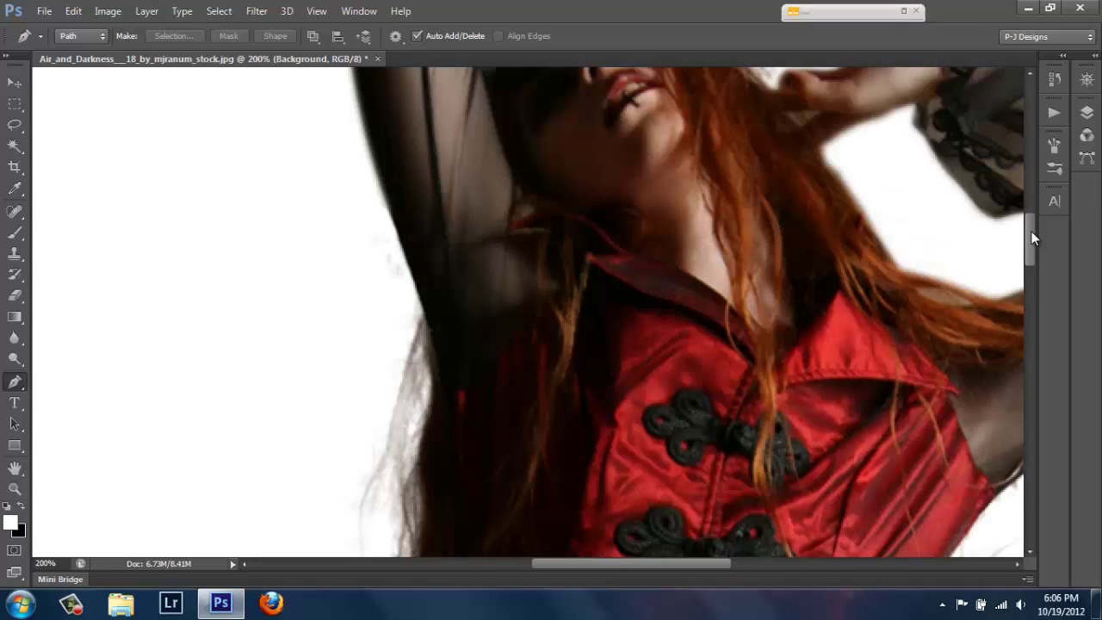
{"action": "left_click_drag", "start_coordinate": [1033, 237], "coordinate": [1031, 196]}
Step: Switch to the Move tool, fit the image, and hide the Background layer
{"action": "key", "text": "j"}
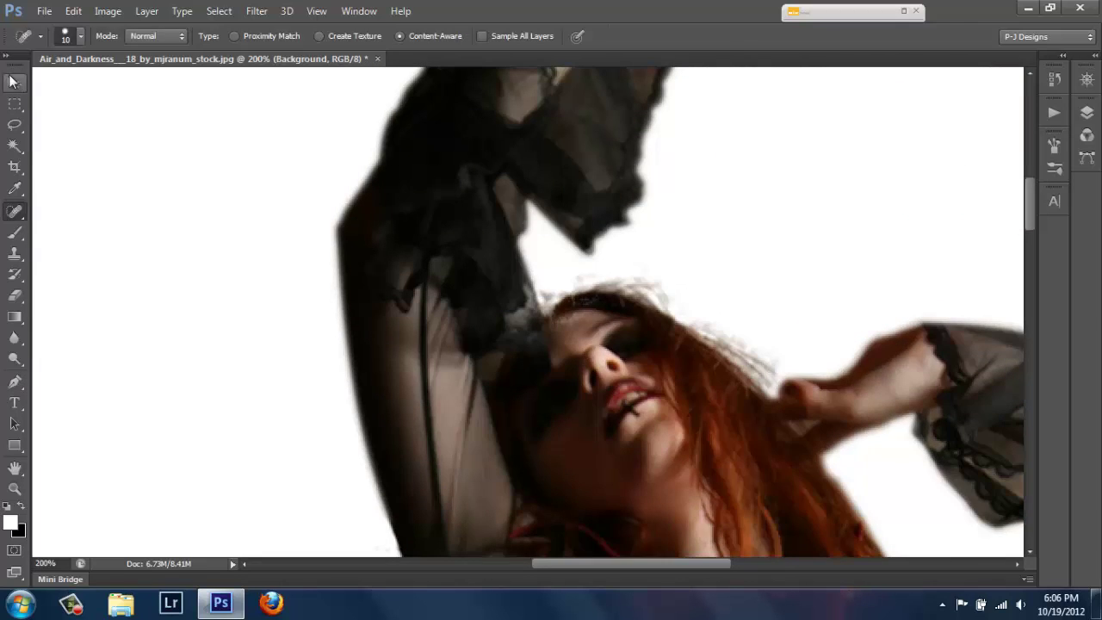
{"action": "left_click", "coordinate": [14, 80]}
{"action": "key", "text": "ctrl+0"}
{"action": "left_click", "coordinate": [1086, 111]}
{"action": "left_click", "coordinate": [902, 225]}
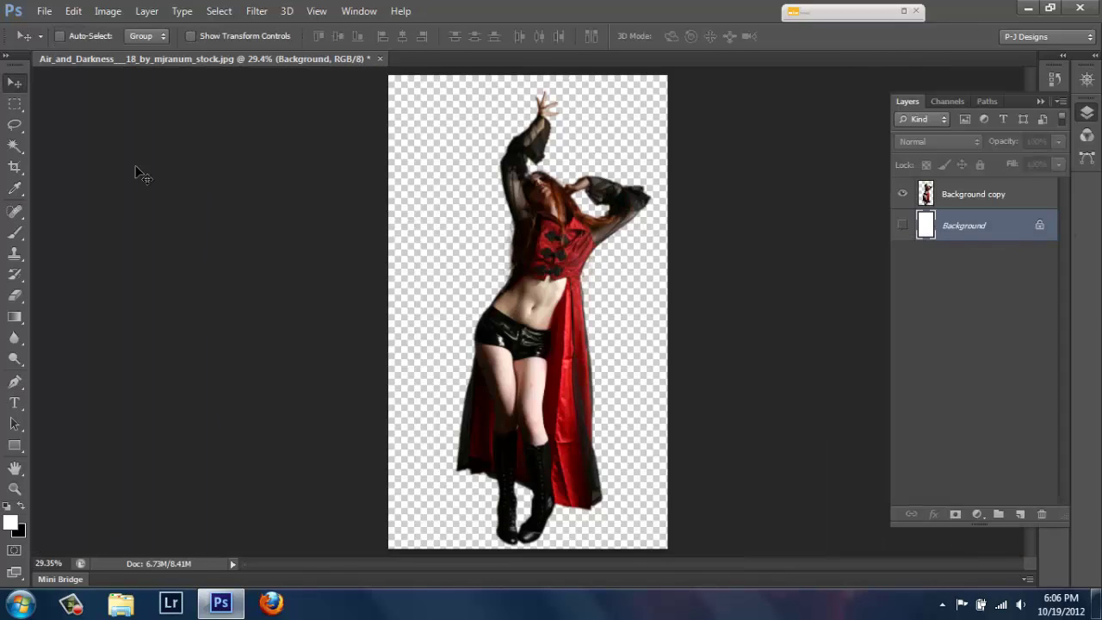
Step: Nudge the cutout figure slightly left and show the Background layer again
{"action": "left_click", "coordinate": [972, 193]}
{"action": "left_click_drag", "start_coordinate": [547, 392], "coordinate": [530, 405]}
{"action": "left_click", "coordinate": [964, 226]}
{"action": "left_click", "coordinate": [902, 225]}
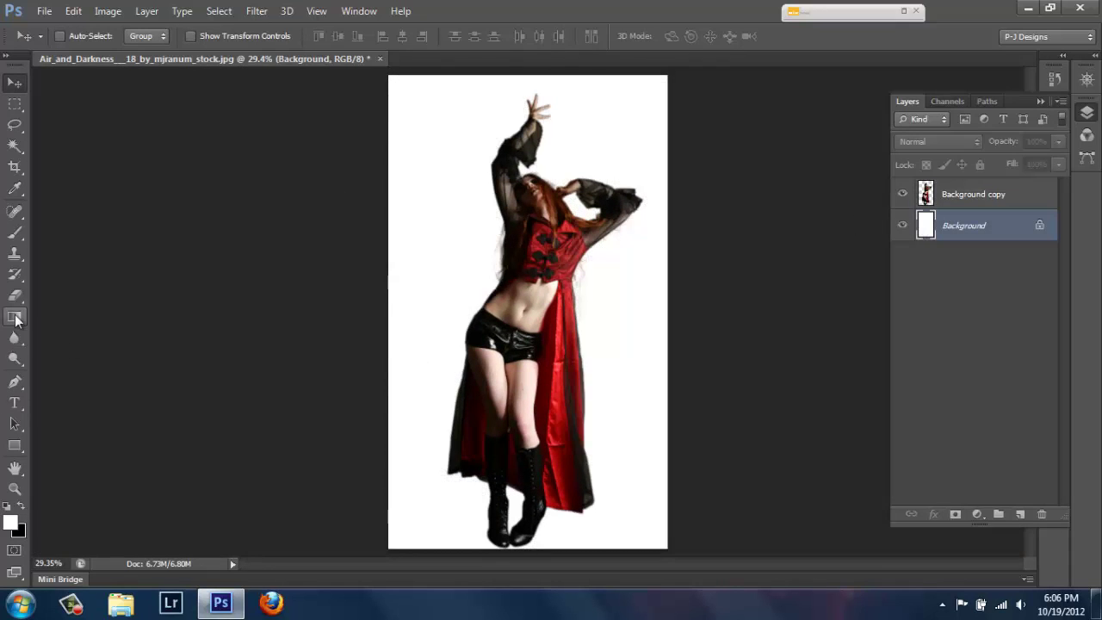
Step: Fill the Background layer with dark red 7d0a0a, then hide it
{"action": "left_click", "coordinate": [10, 522]}
{"action": "left_click_drag", "start_coordinate": [430, 111], "coordinate": [701, 157]}
{"action": "left_click", "coordinate": [858, 256]}
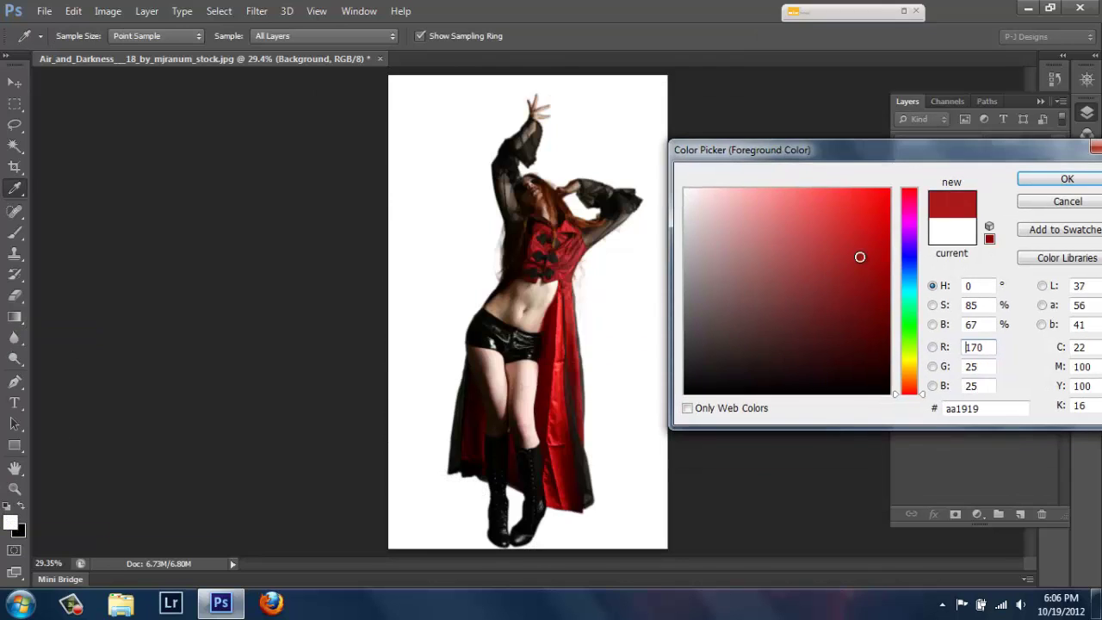
{"action": "left_click", "coordinate": [872, 293]}
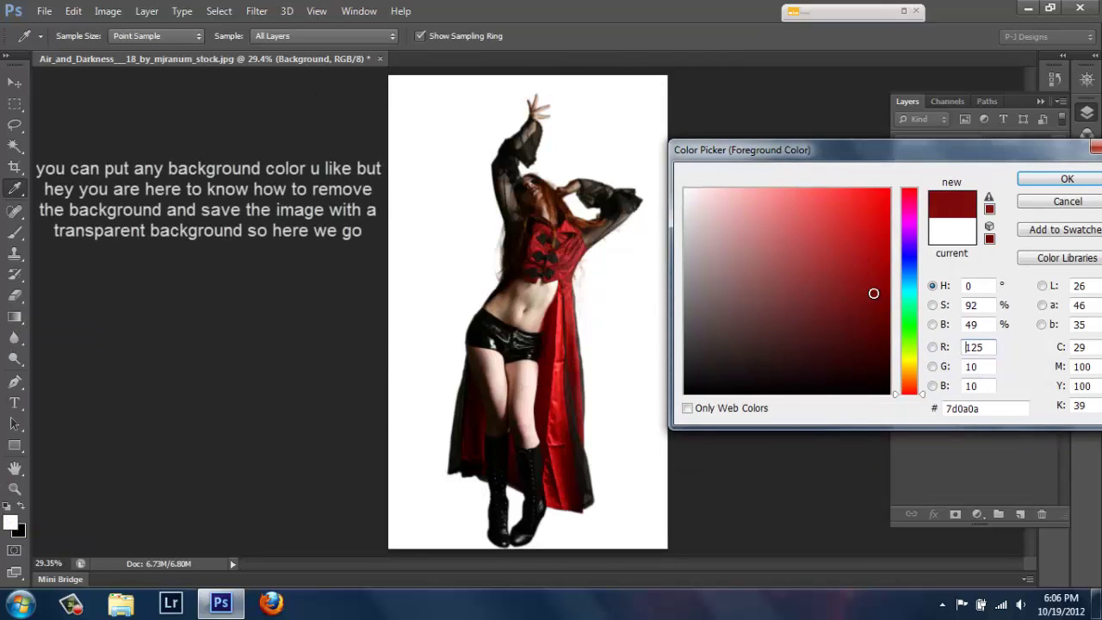
{"action": "left_click", "coordinate": [1055, 180]}
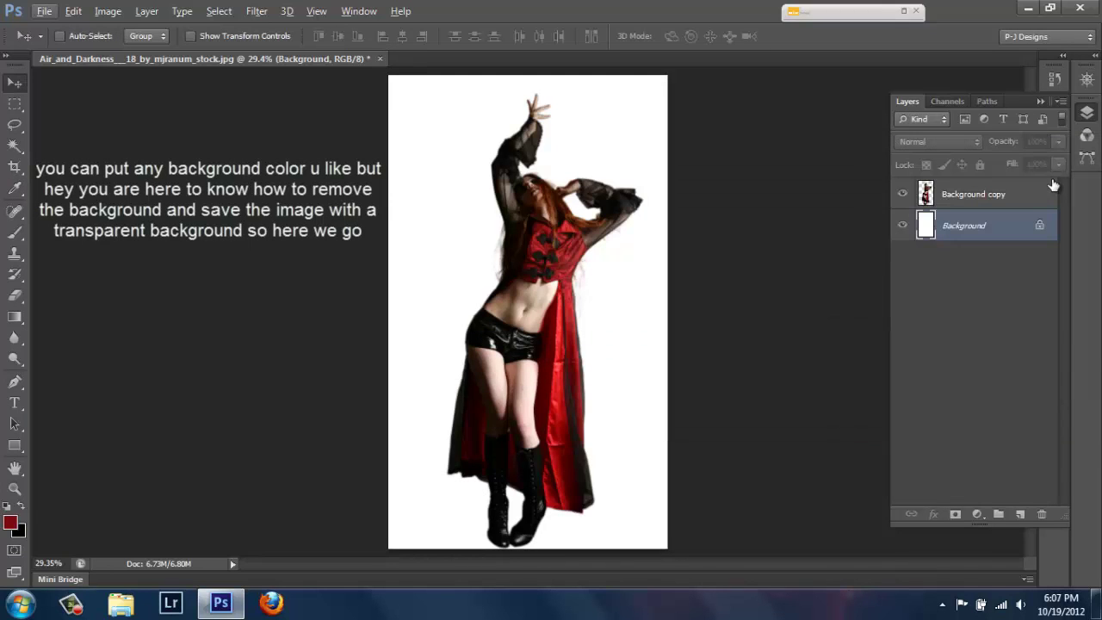
{"action": "key", "text": "alt+BackSpace"}
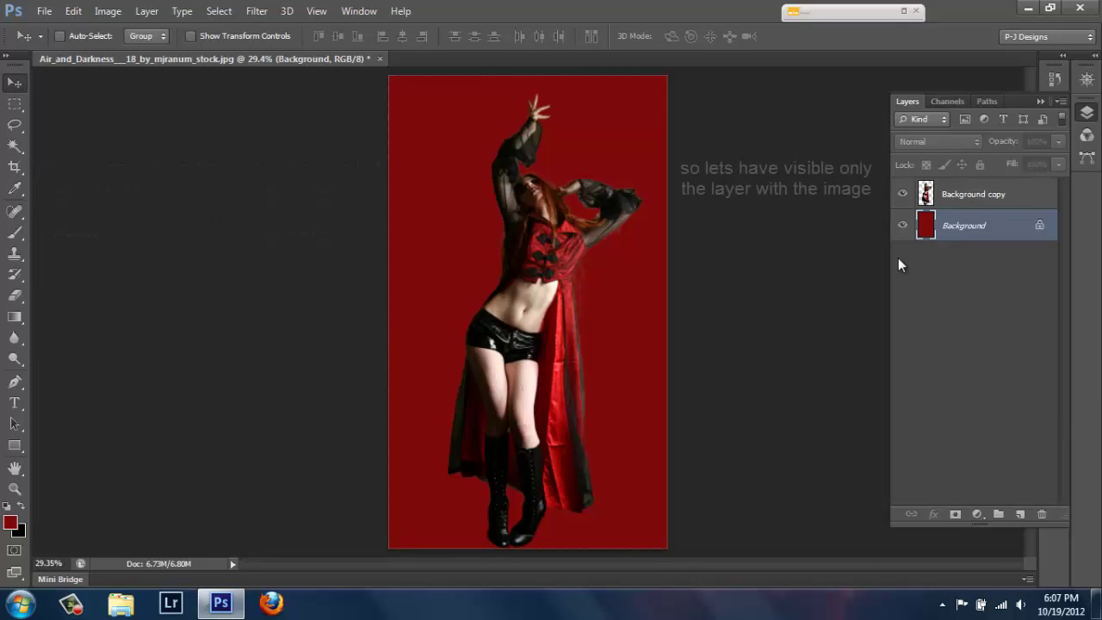
{"action": "left_click", "coordinate": [902, 225]}
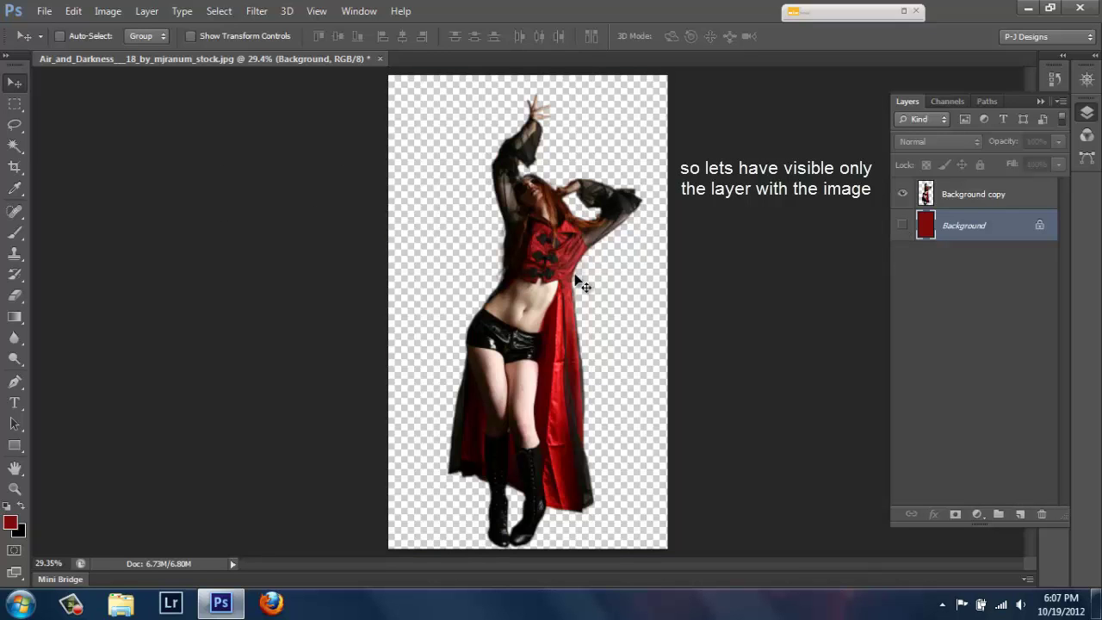
Step: Save the image as PNG 'woman' with Interlace None, then close the document
{"action": "left_click", "coordinate": [45, 11]}
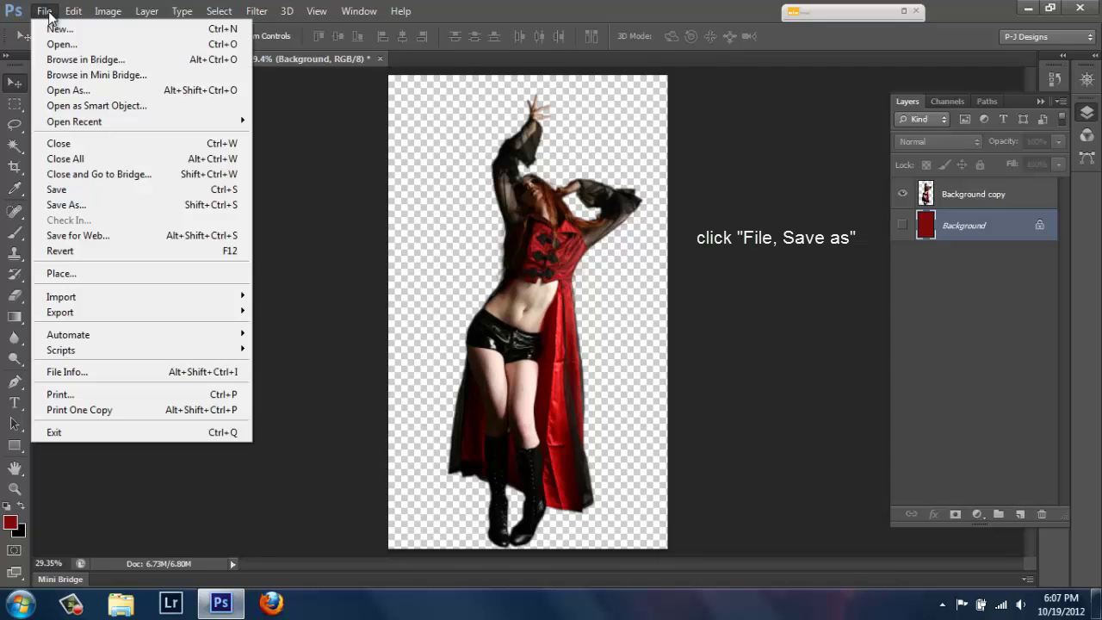
{"action": "left_click", "coordinate": [76, 213]}
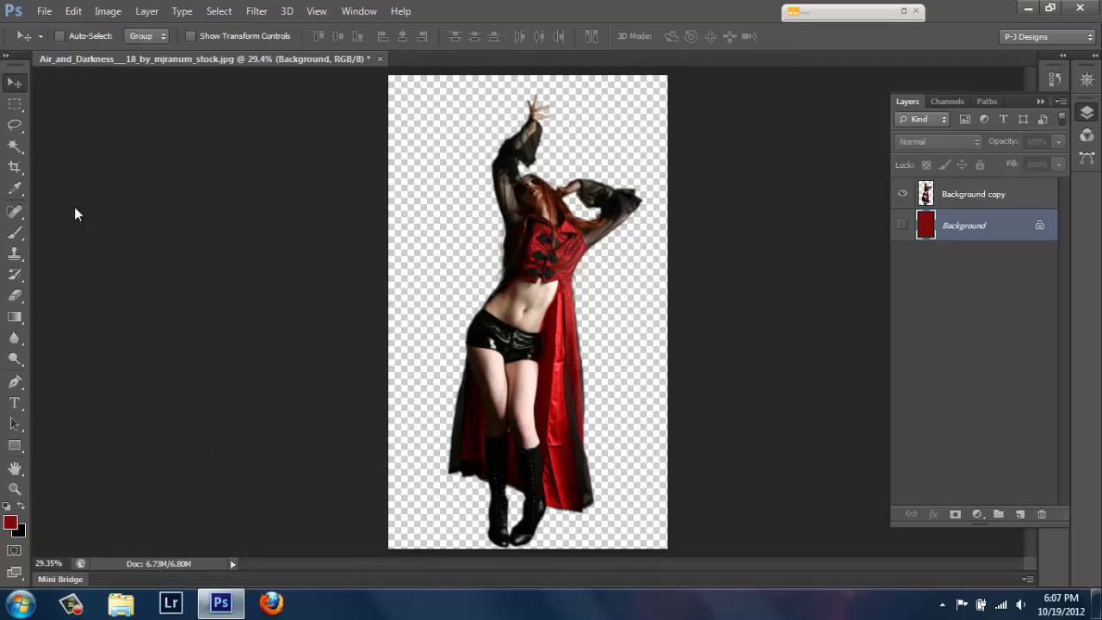
{"action": "left_click", "coordinate": [995, 388]}
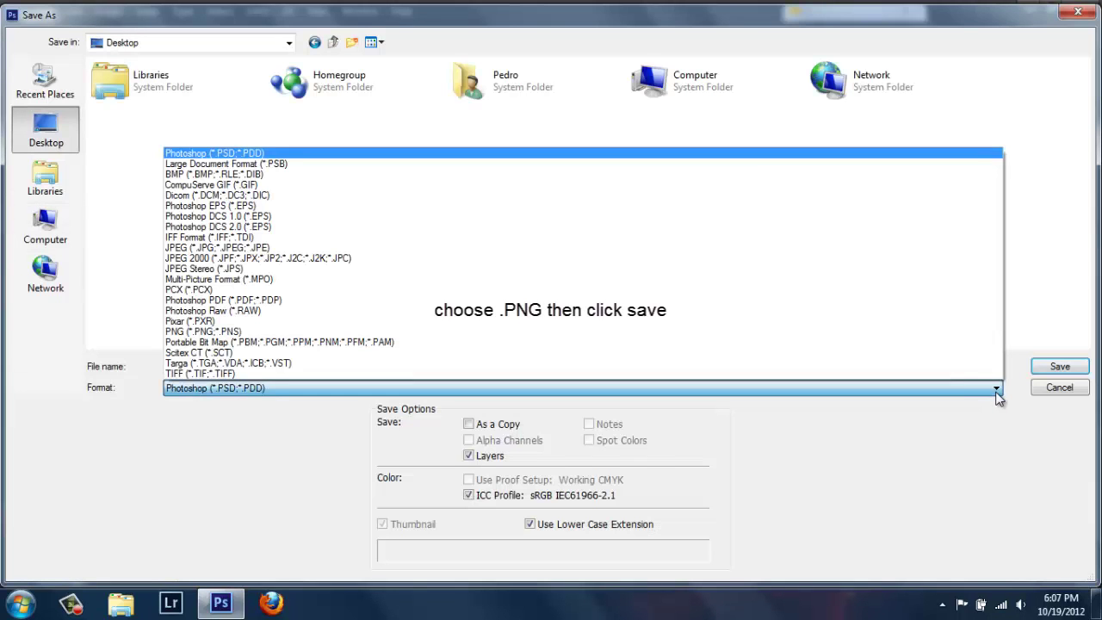
{"action": "left_click", "coordinate": [801, 332]}
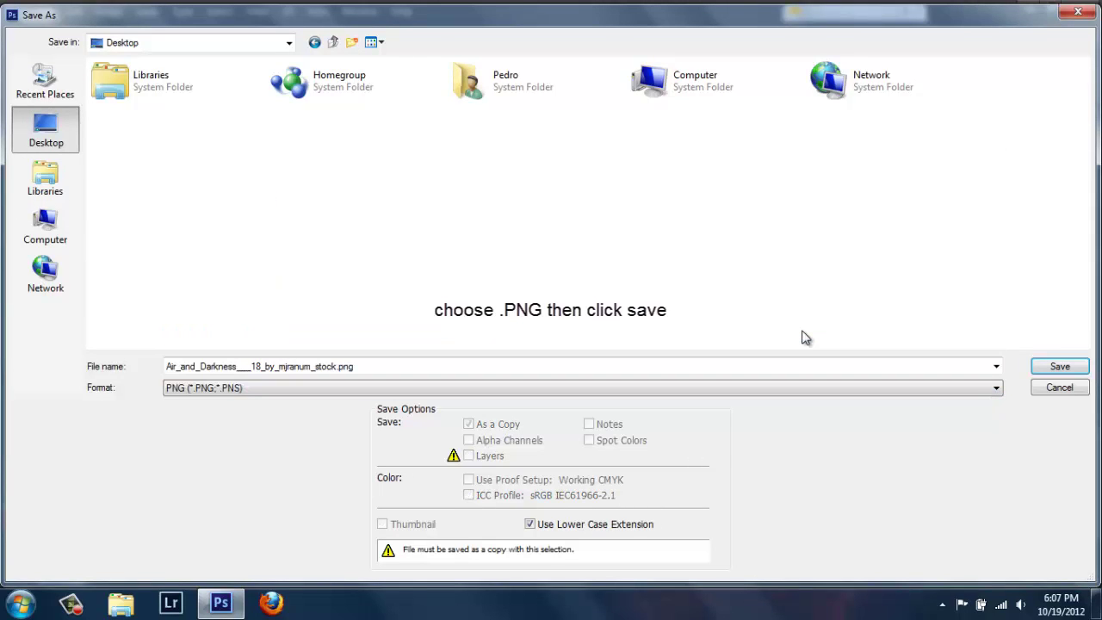
{"action": "type", "text": "woman"}
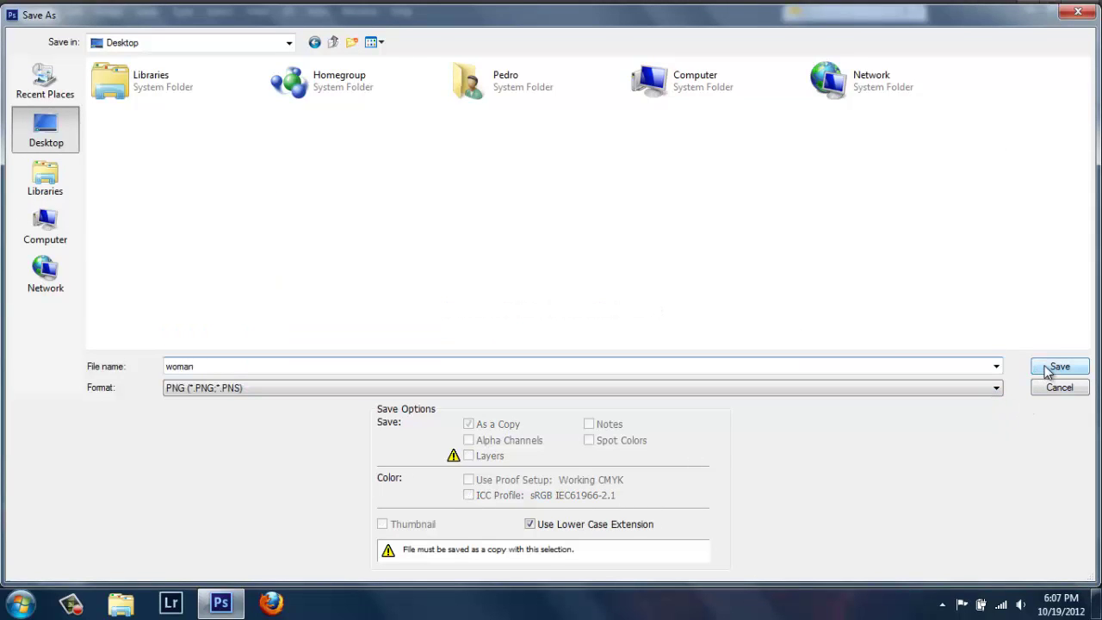
{"action": "left_click", "coordinate": [1047, 370]}
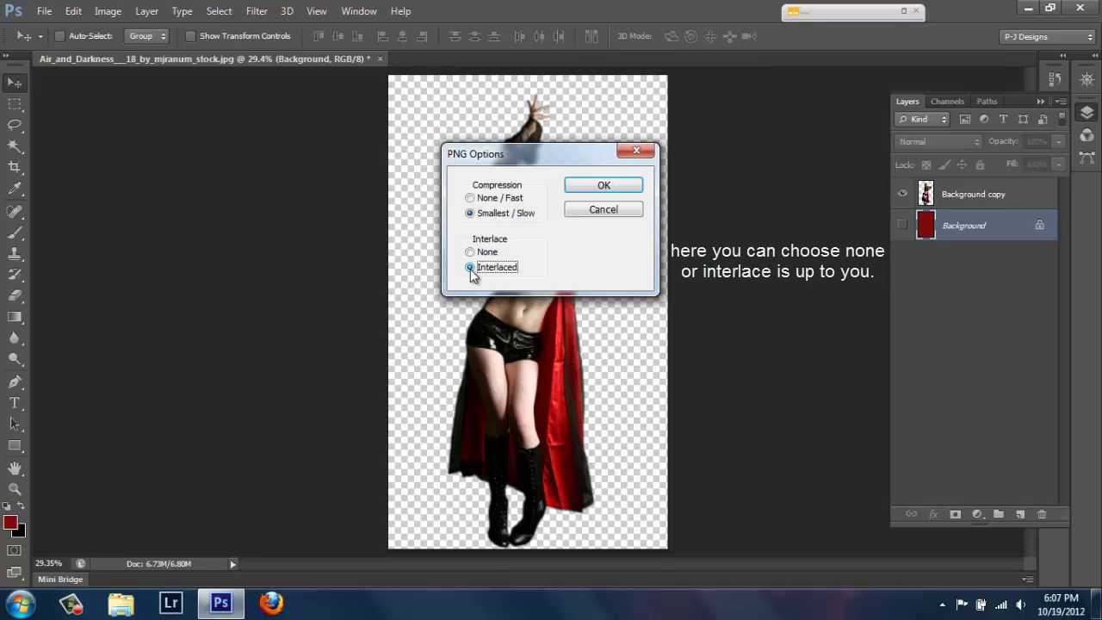
{"action": "left_click", "coordinate": [469, 251]}
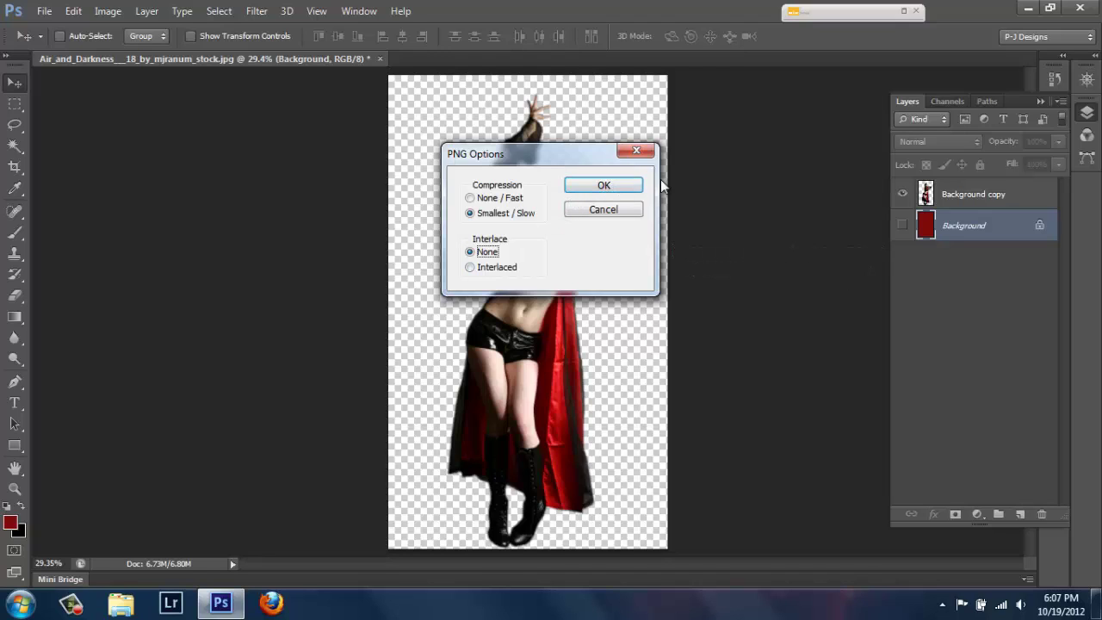
{"action": "left_click", "coordinate": [610, 186]}
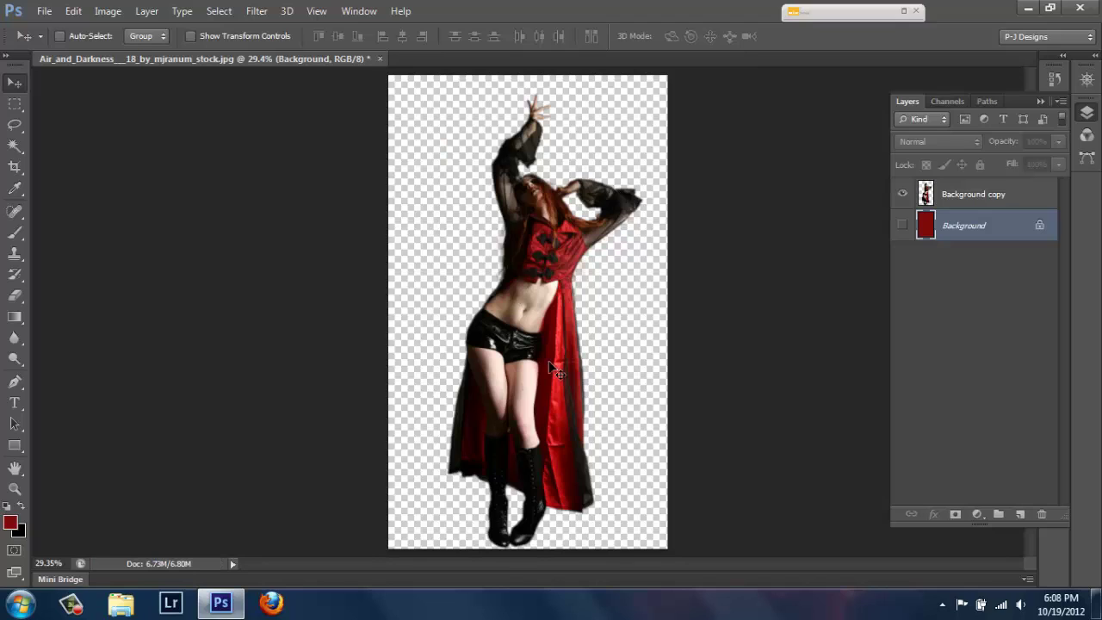
{"action": "left_click", "coordinate": [379, 58]}
Step: Discard the Photoshop changes and move the woman icon to the desktop centre
{"action": "left_click", "coordinate": [545, 241]}
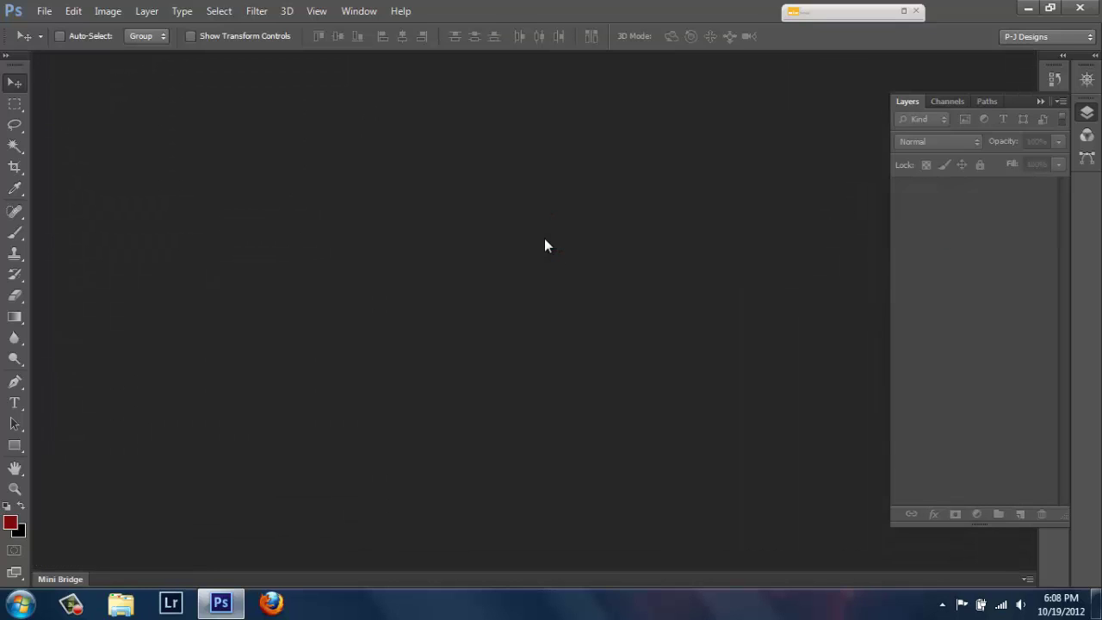
{"action": "key", "text": "ctrl+q"}
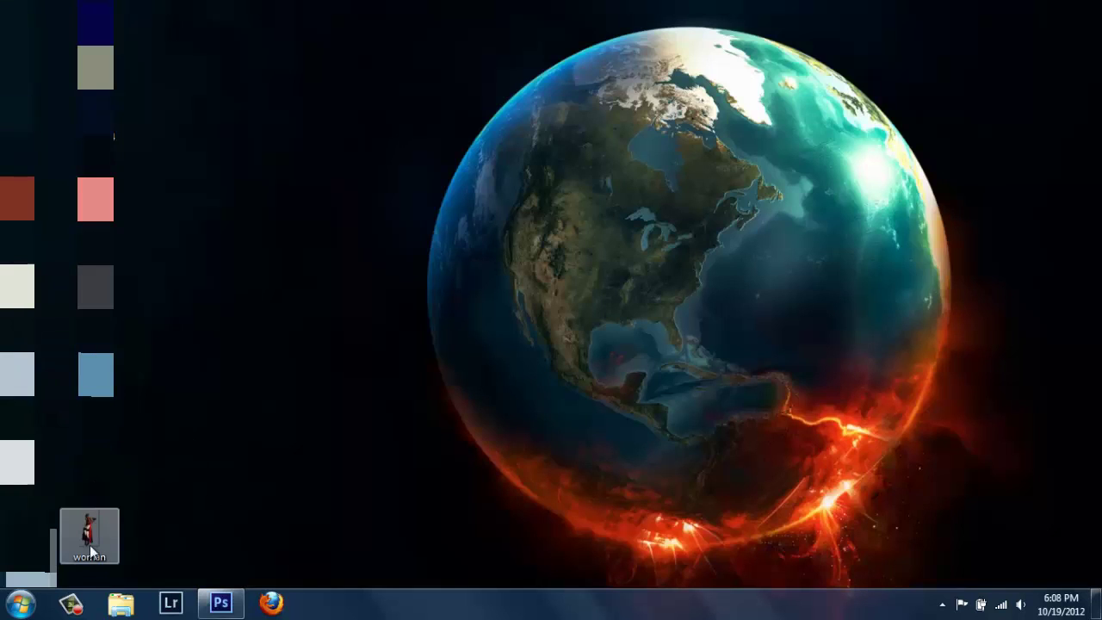
{"action": "left_click_drag", "start_coordinate": [89, 530], "coordinate": [411, 255]}
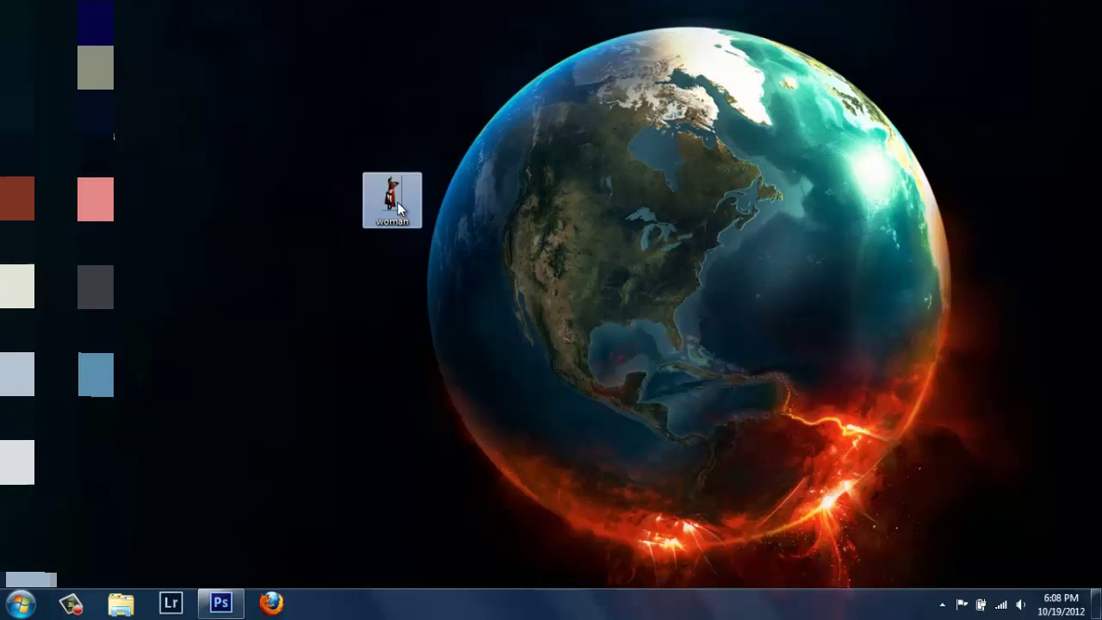
{"action": "left_click_drag", "start_coordinate": [397, 202], "coordinate": [759, 249]}
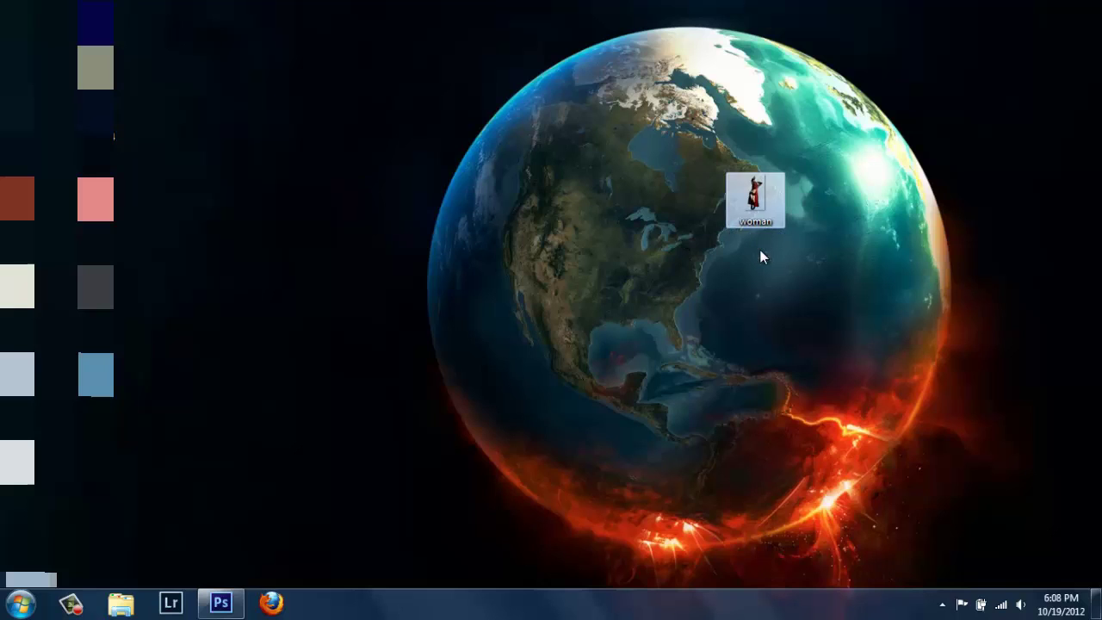
{"action": "left_click_drag", "start_coordinate": [755, 200], "coordinate": [730, 83]}
{"action": "left_click_drag", "start_coordinate": [760, 131], "coordinate": [626, 277]}
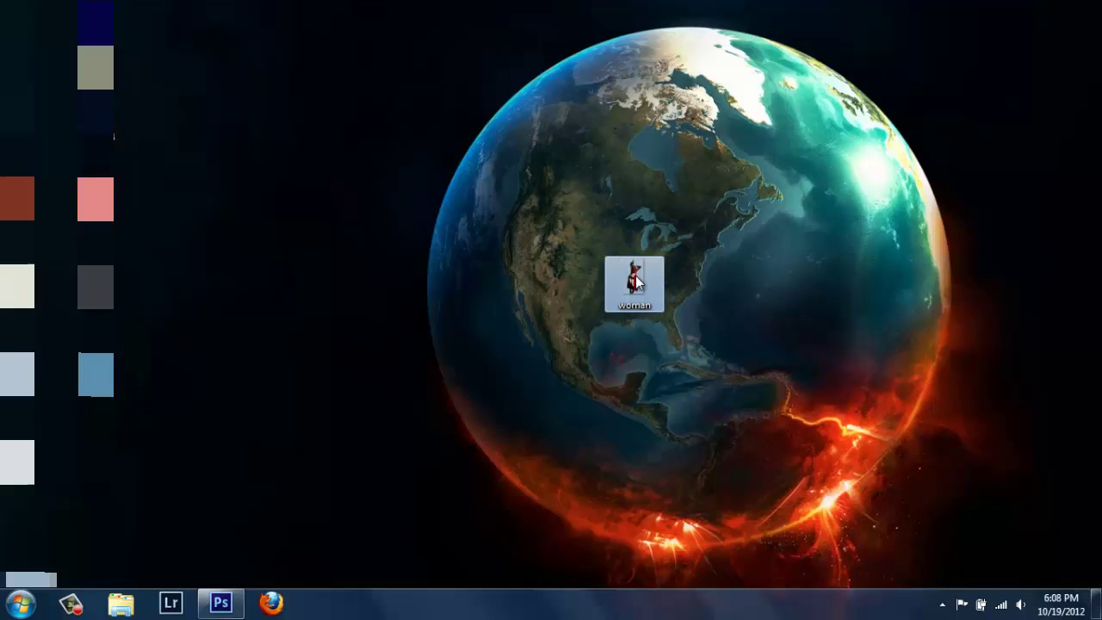
Step: Preview the woman image, close the viewer, and open its right-click file menu
{"action": "double_click", "coordinate": [637, 277]}
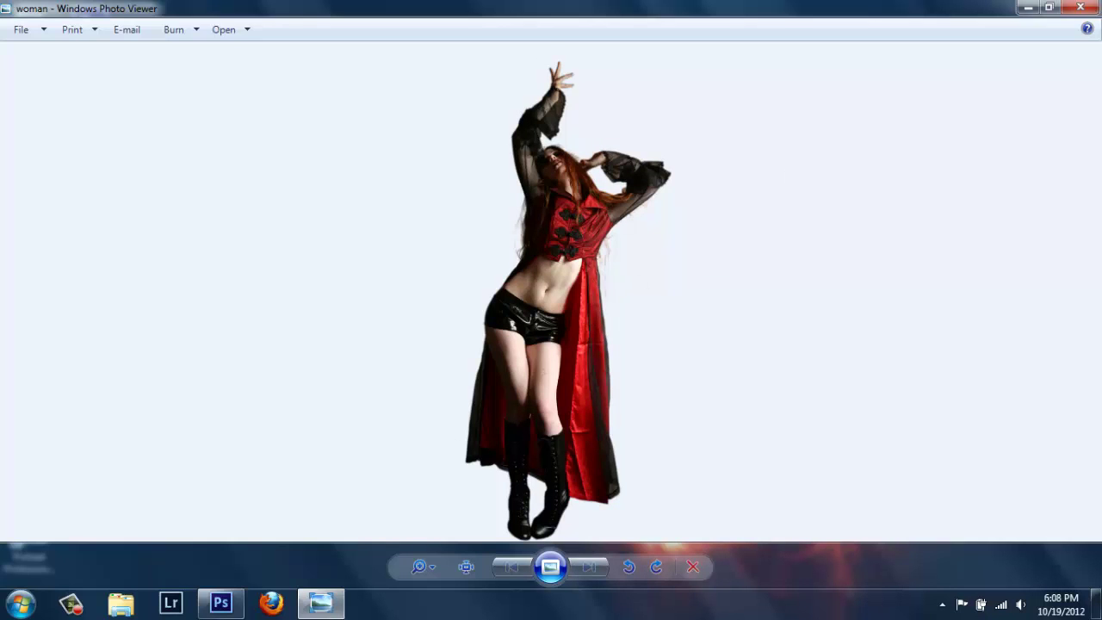
{"action": "left_click", "coordinate": [1095, 10]}
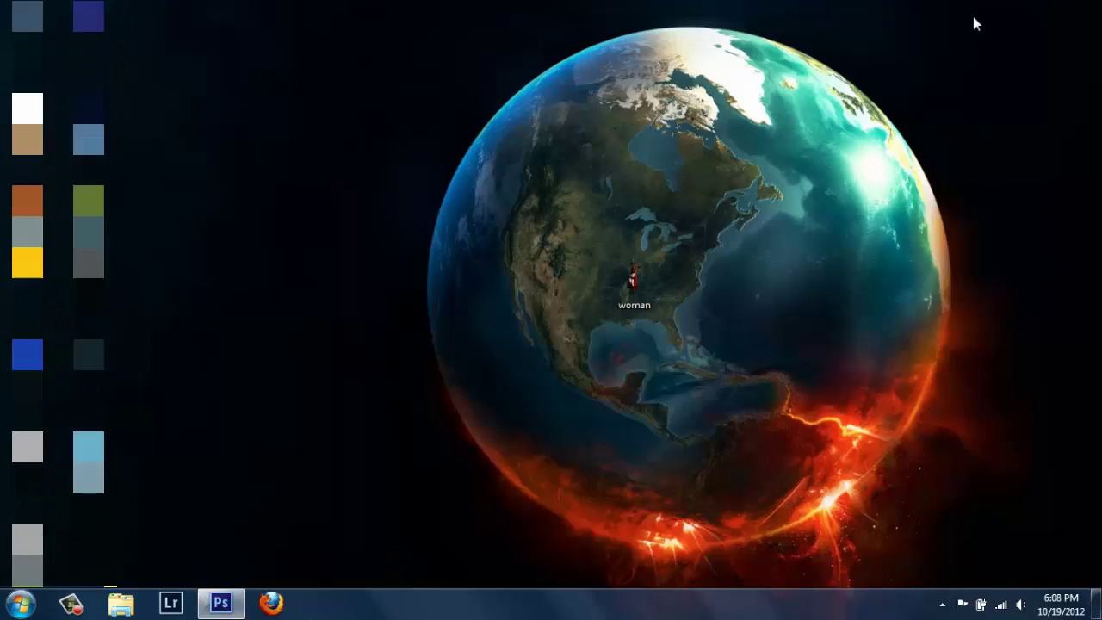
{"action": "double_click", "coordinate": [634, 286]}
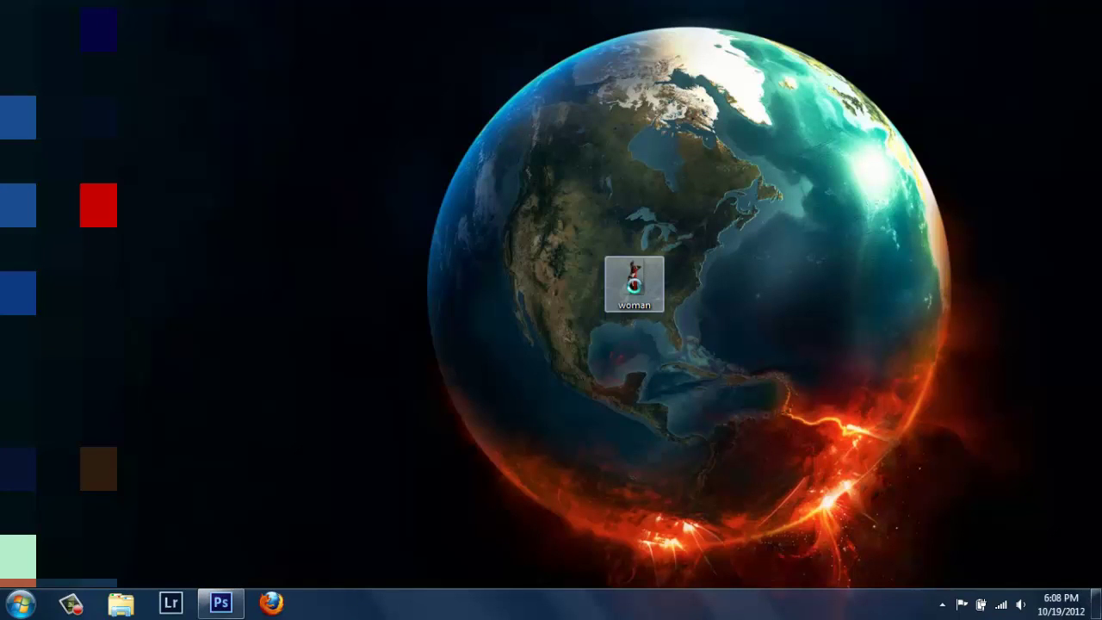
{"action": "right_click", "coordinate": [635, 293]}
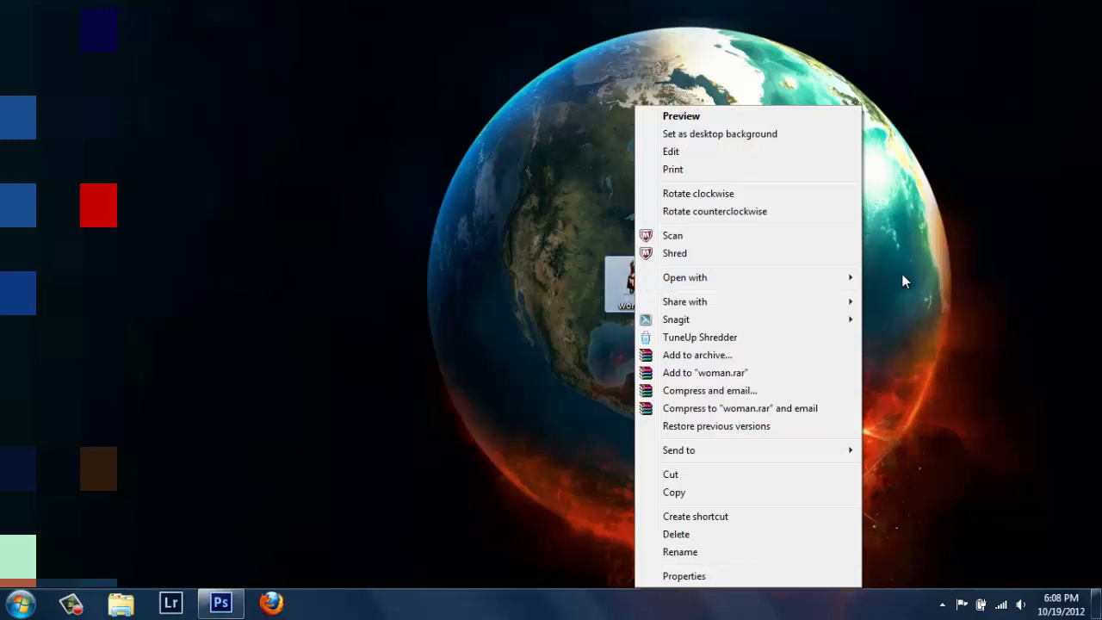
Step: Open woman.png in Adobe Photoshop CS6 and reposition the model on the canvas
{"action": "left_click", "coordinate": [929, 277]}
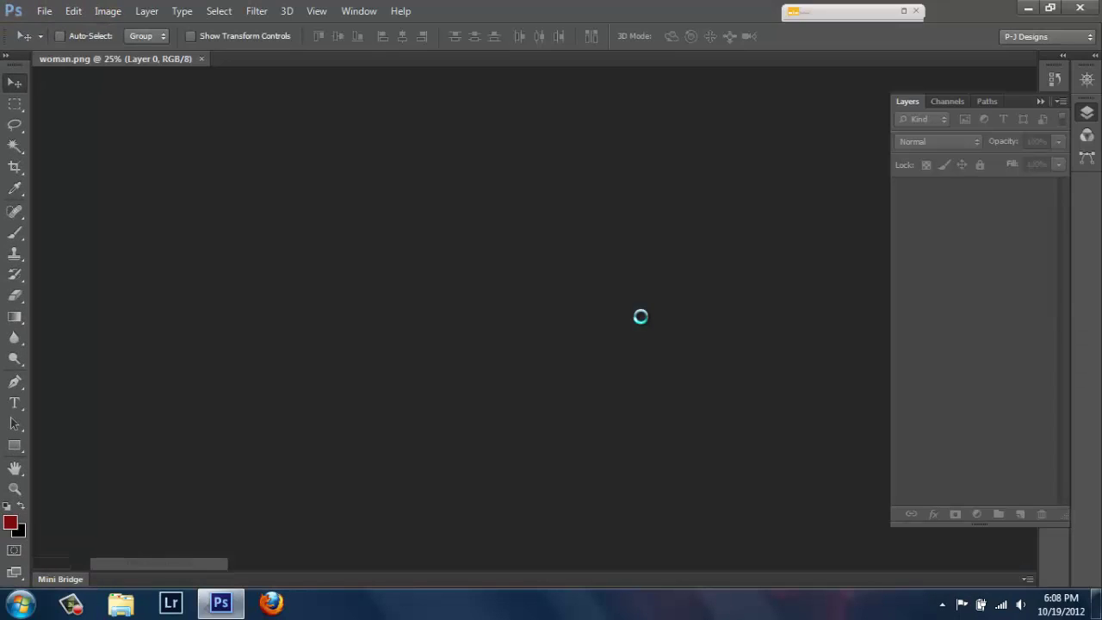
{"action": "left_click_drag", "start_coordinate": [552, 279], "coordinate": [561, 228]}
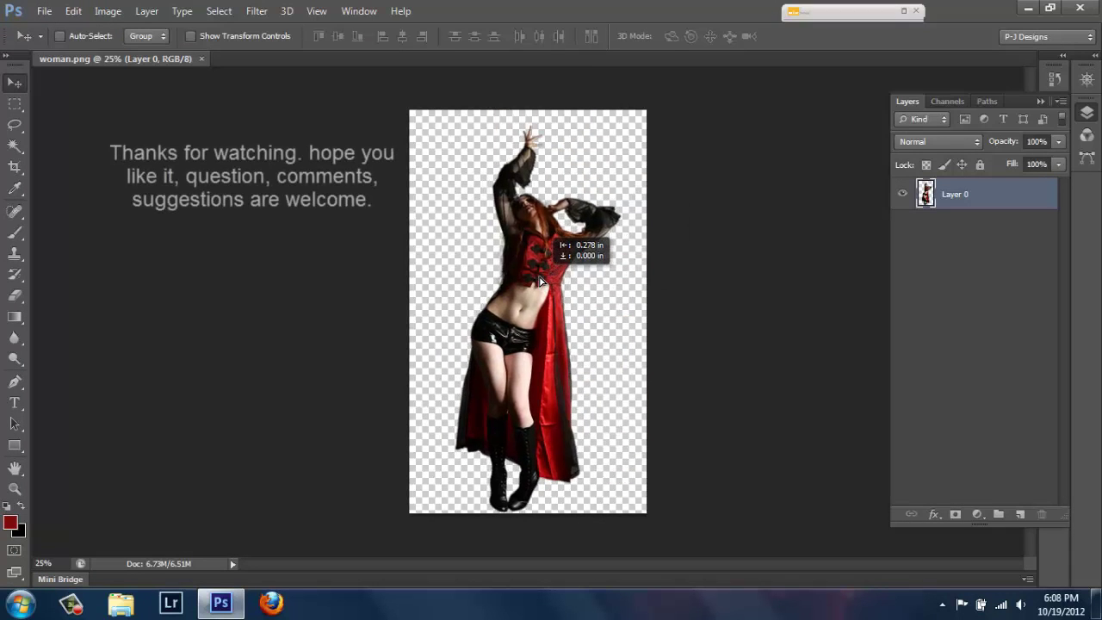
{"action": "mouse_move", "coordinate": [561, 228]}
{"action": "left_mouse_down"}
{"action": "mouse_move", "coordinate": [540, 277]}
{"action": "mouse_move", "coordinate": [548, 287]}
{"action": "left_mouse_up"}
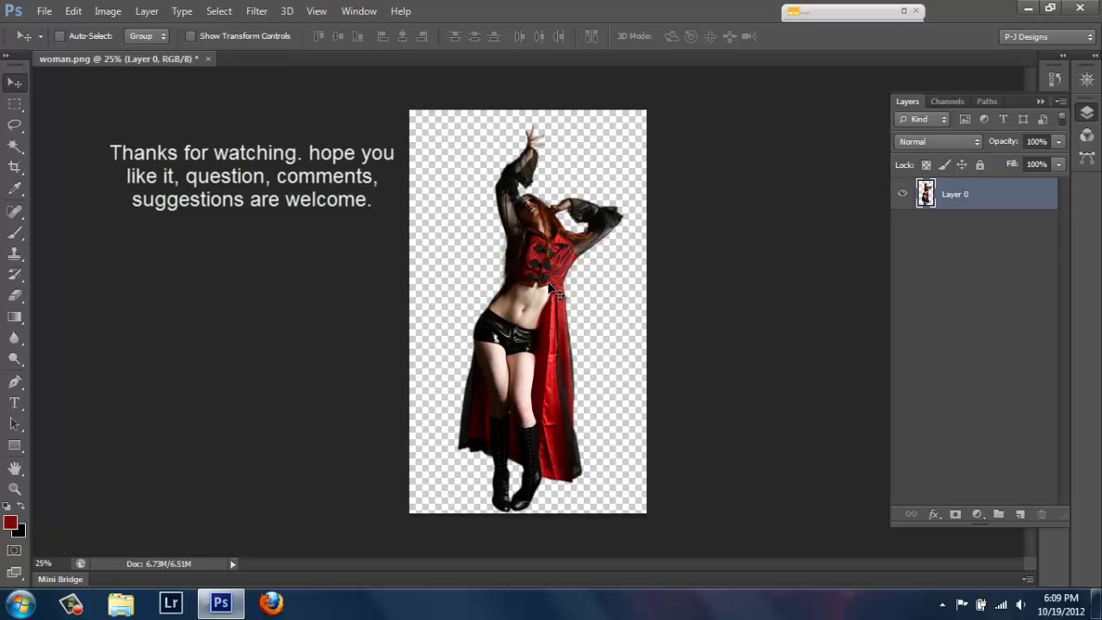
Step: Add Layer 1 beneath Layer 0 and fill it with dark red
{"action": "left_click", "coordinate": [1019, 514]}
{"action": "left_click_drag", "start_coordinate": [970, 188], "coordinate": [970, 259]}
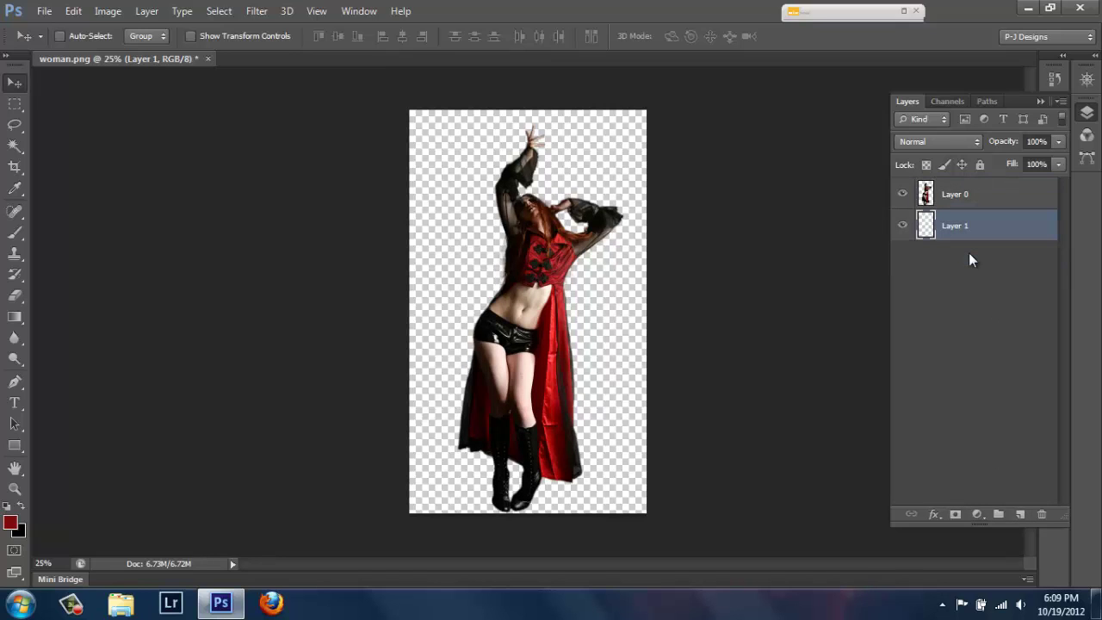
{"action": "key", "text": "alt+BackSpace"}
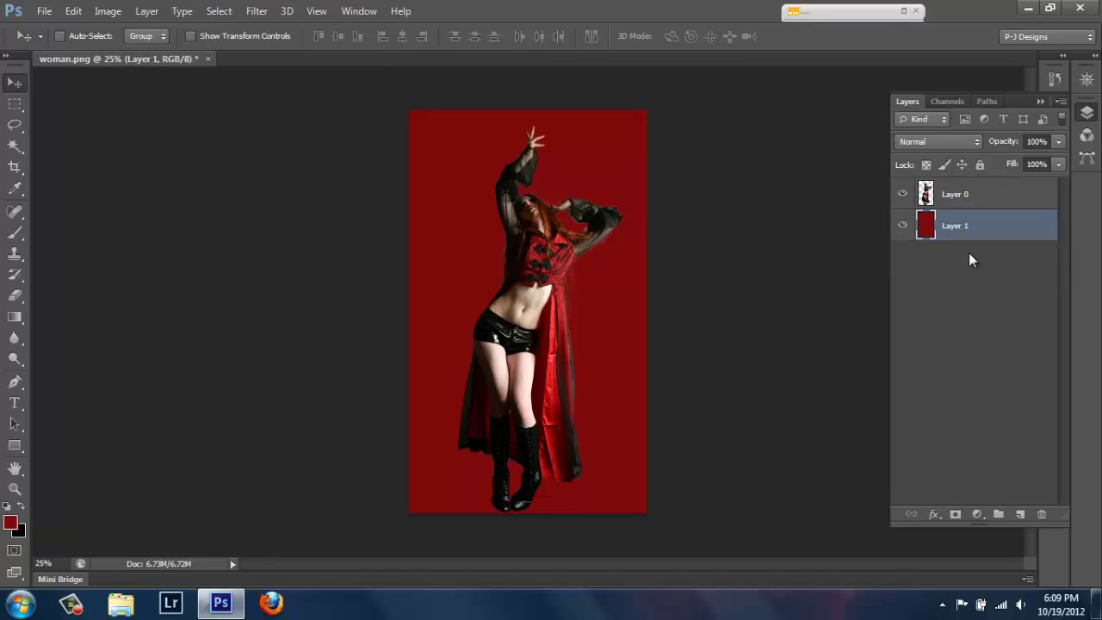